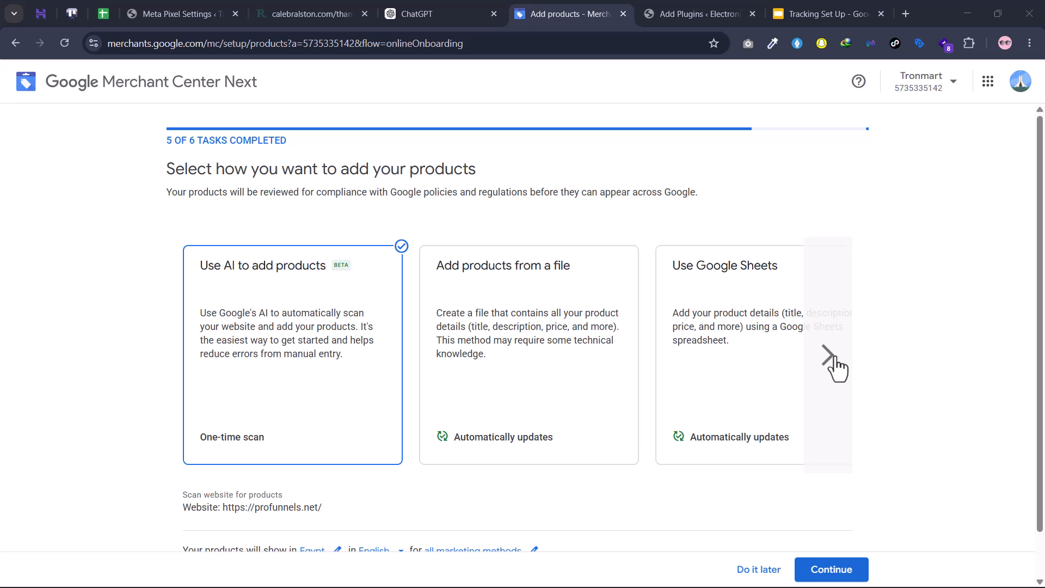
Choose Google Sheets as the way to add products and create a new feed spreadsheet from the template.
{"action": "left_click", "coordinate": [828, 357]}
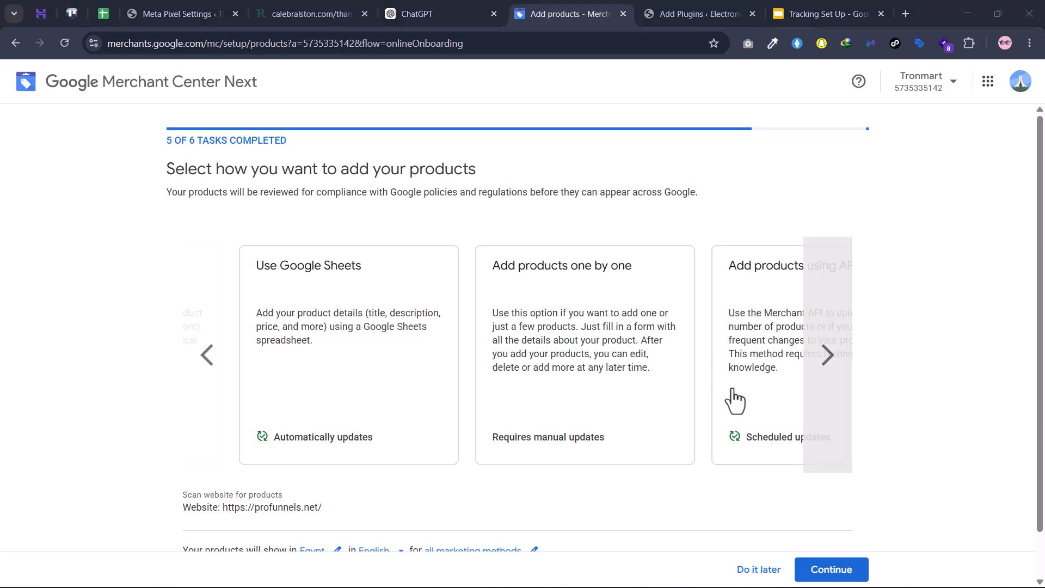
{"action": "left_click", "coordinate": [823, 387]}
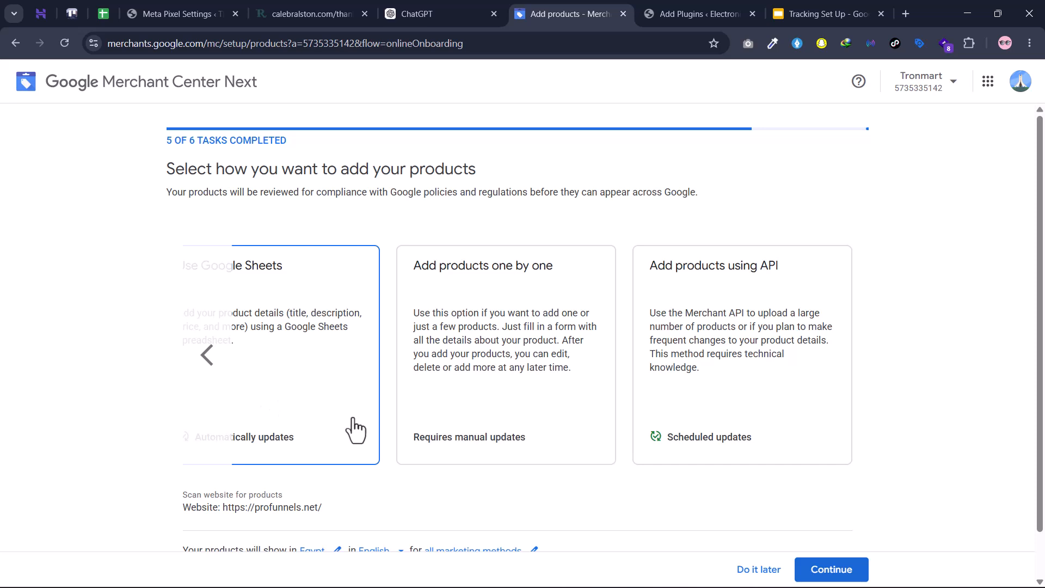
{"action": "left_click", "coordinate": [207, 360]}
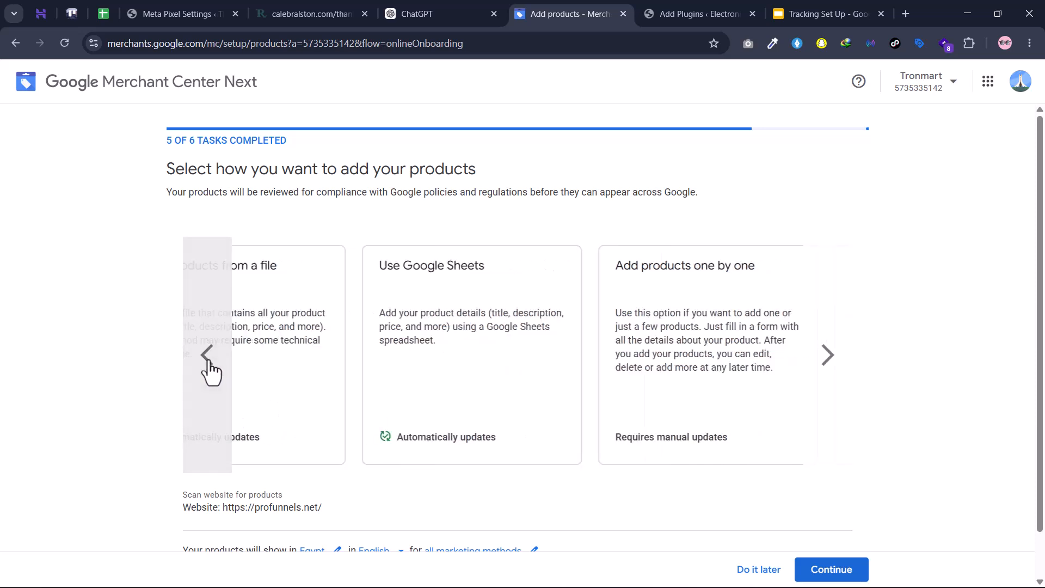
{"action": "left_click", "coordinate": [207, 360]}
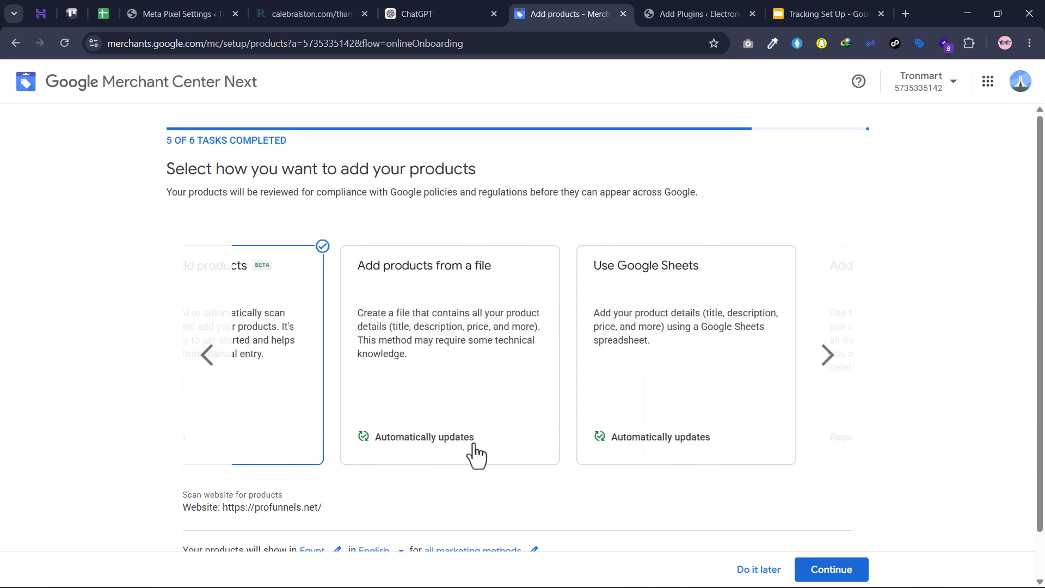
{"action": "left_click", "coordinate": [702, 330]}
{"action": "scroll", "coordinate": [560, 375], "scroll_direction": "down", "scroll_amount": 3}
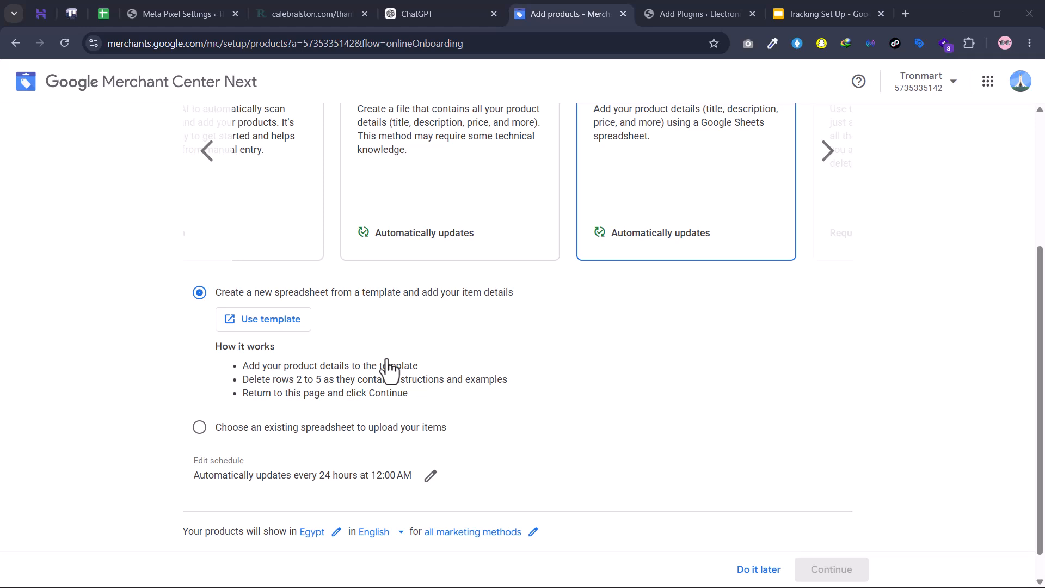
{"action": "left_click", "coordinate": [270, 318]}
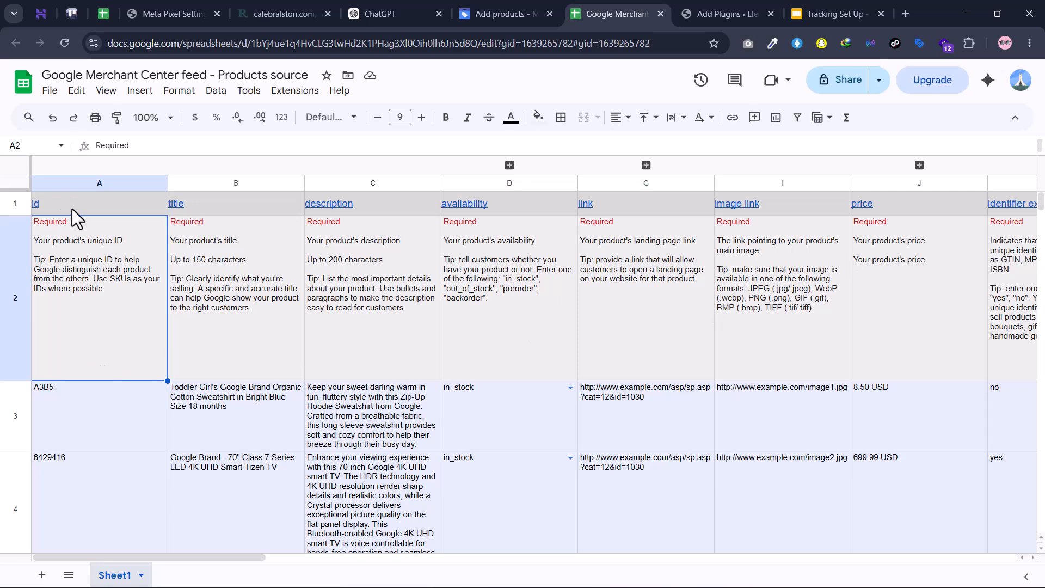
Examine the feed template's required columns and example rows, and the Merchant Center instructions for using the template.
{"action": "mouse_move", "coordinate": [71, 204]}
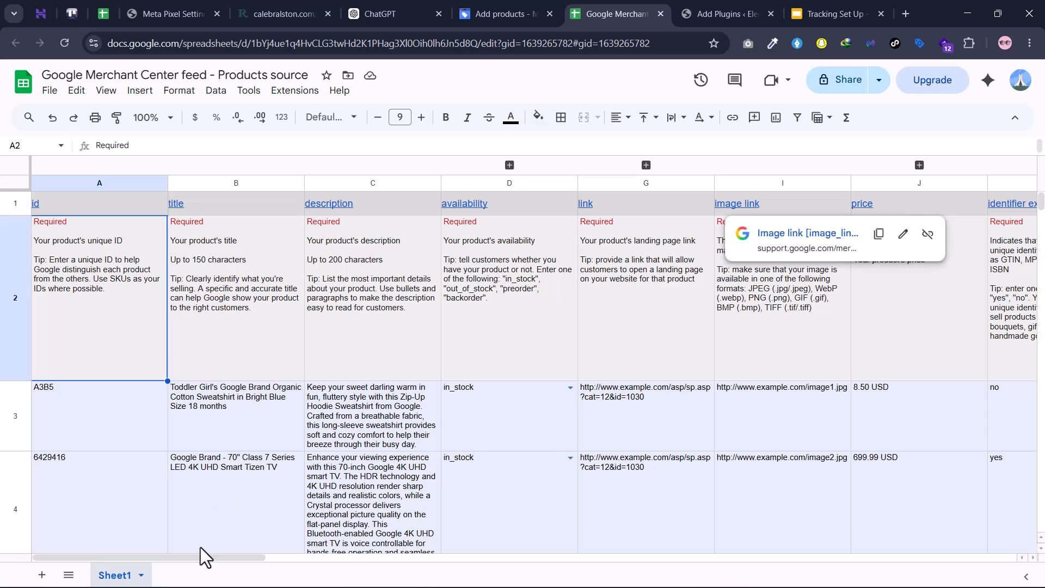
{"action": "left_click_drag", "start_coordinate": [200, 560], "coordinate": [396, 558]}
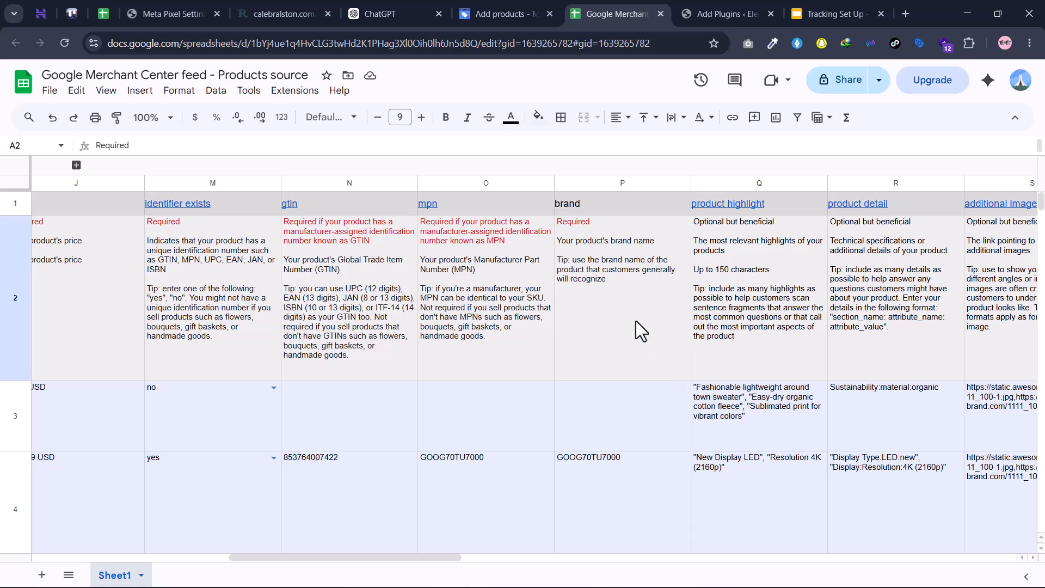
{"action": "scroll", "coordinate": [636, 321], "scroll_direction": "left", "scroll_amount": 15}
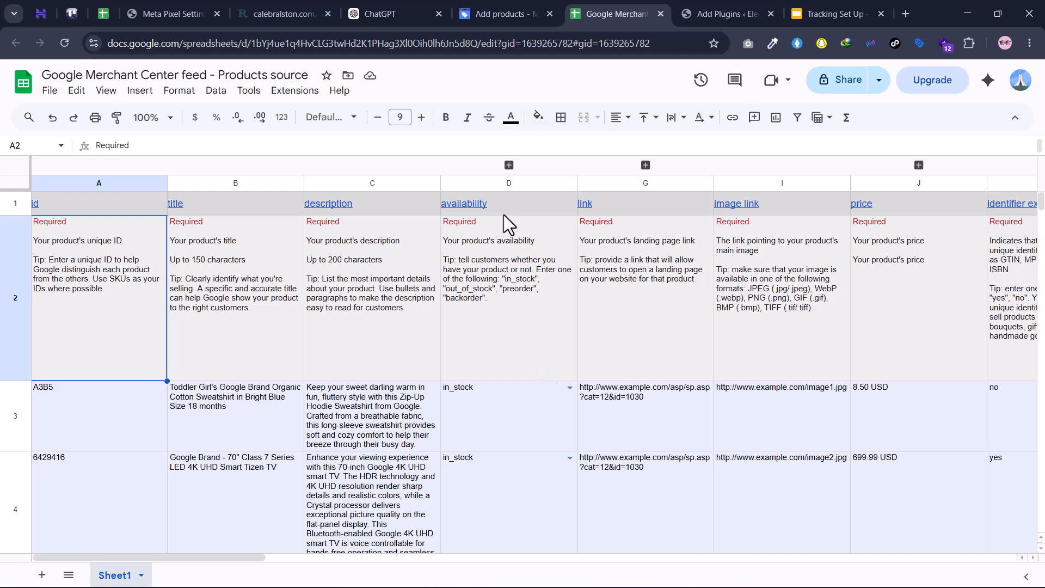
{"action": "left_click", "coordinate": [498, 18]}
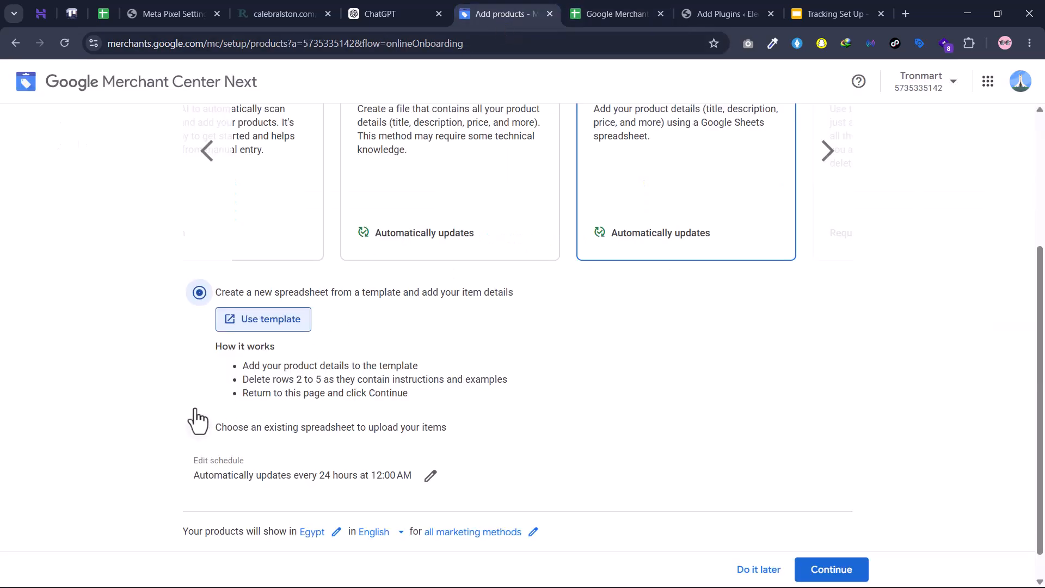
{"action": "left_click", "coordinate": [176, 358]}
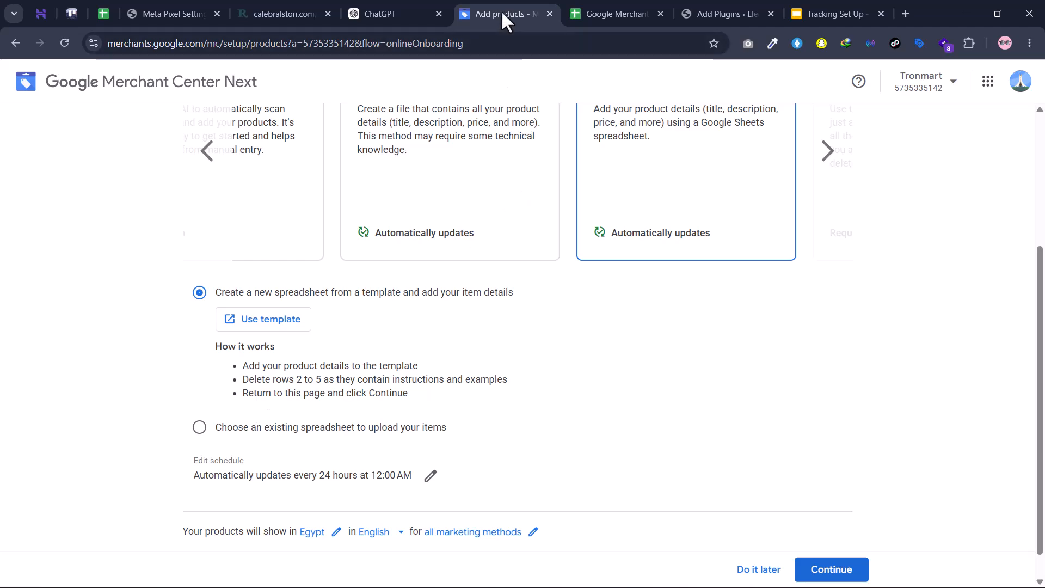
{"action": "left_click", "coordinate": [583, 12]}
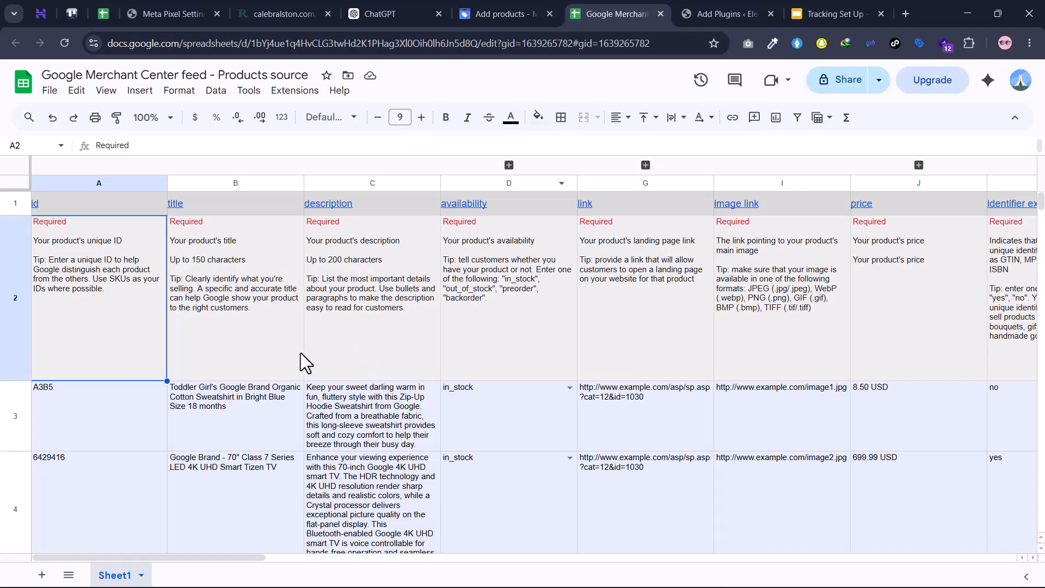
{"action": "scroll", "coordinate": [300, 353], "scroll_direction": "down", "scroll_amount": 5}
{"action": "scroll", "coordinate": [318, 384], "scroll_direction": "up", "scroll_amount": 5}
{"action": "scroll", "coordinate": [322, 318], "scroll_direction": "down", "scroll_amount": 3}
{"action": "scroll", "coordinate": [323, 318], "scroll_direction": "up", "scroll_amount": 3}
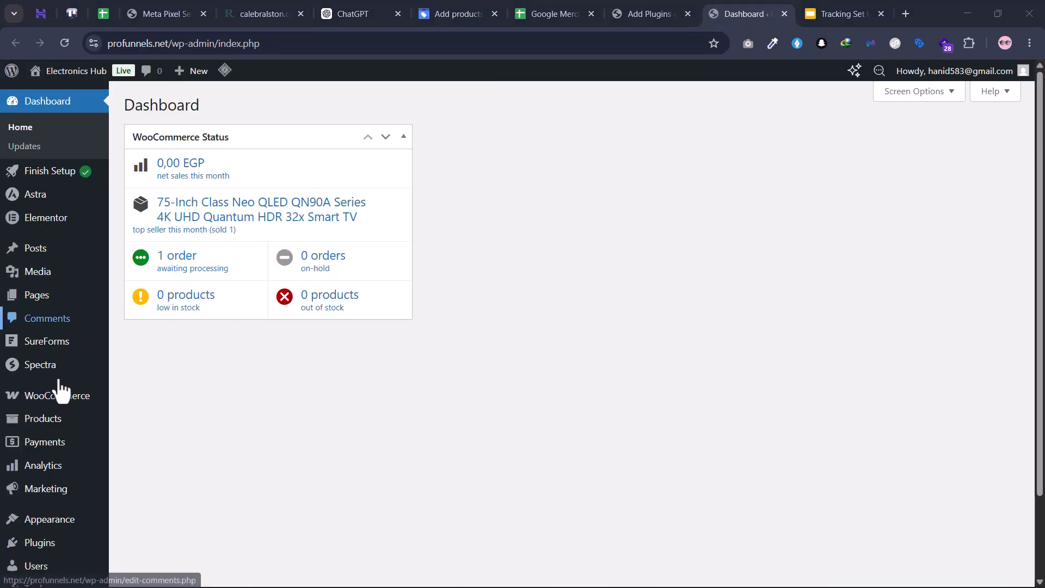
Copy the 14" FHD Ultrabook's ID 1559 from the WordPress product list into the feed sheet's id column, row 6.
{"action": "left_click", "coordinate": [40, 417]}
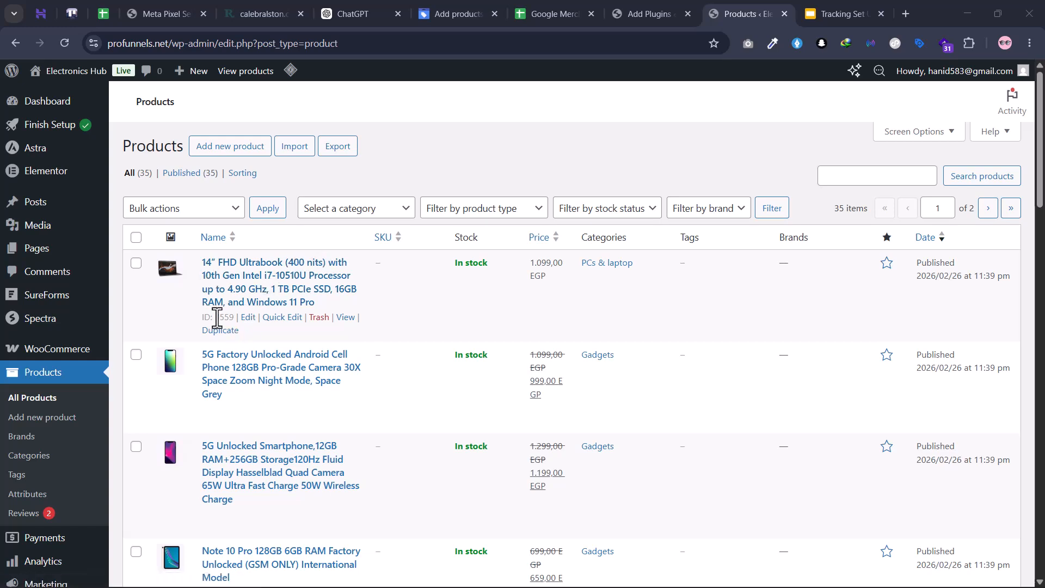
{"action": "left_click_drag", "start_coordinate": [216, 319], "coordinate": [236, 316]}
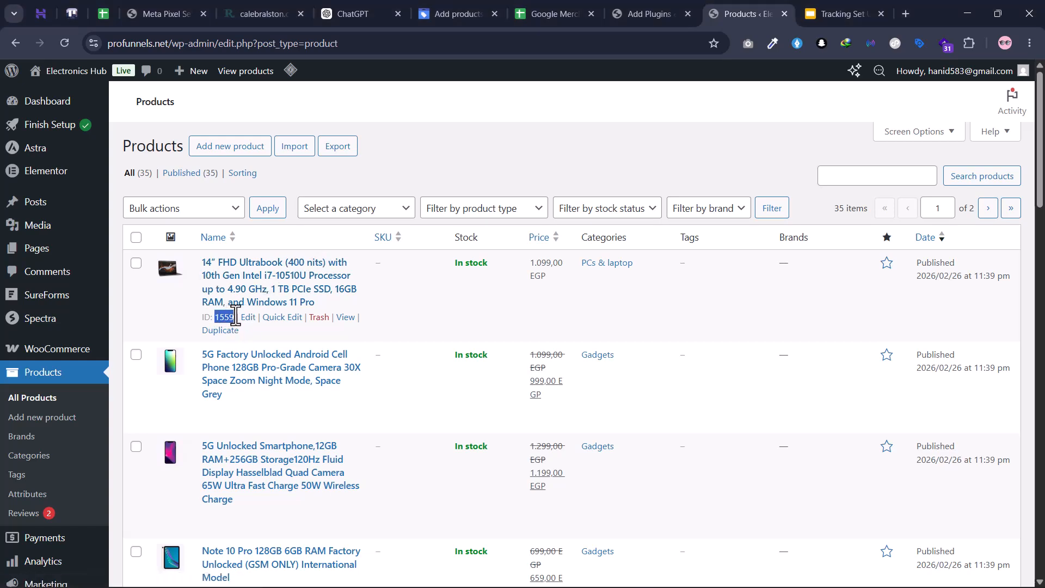
{"action": "left_click", "coordinate": [544, 14]}
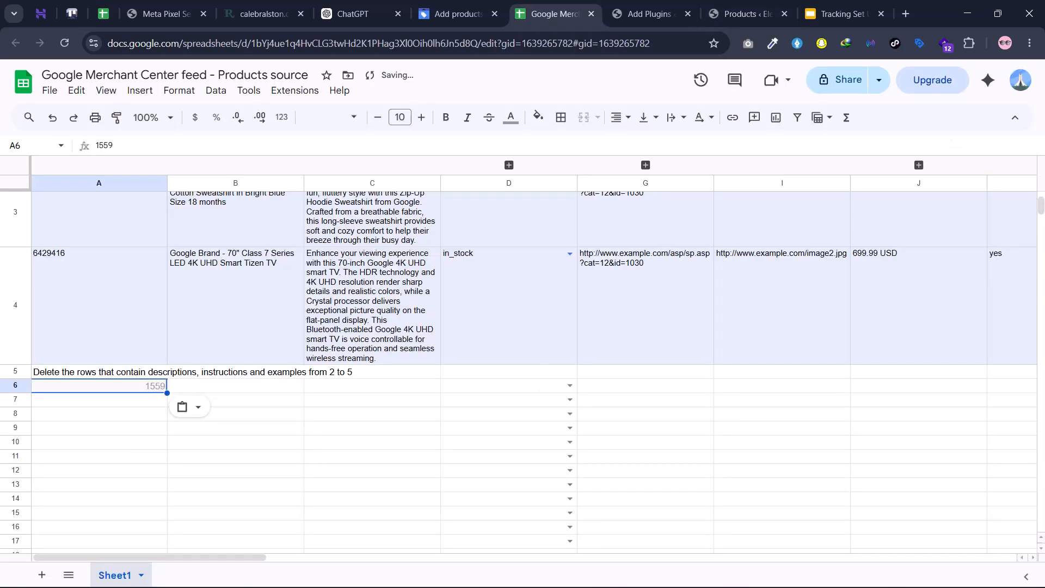
{"action": "scroll", "coordinate": [890, 283], "scroll_direction": "up", "scroll_amount": 5}
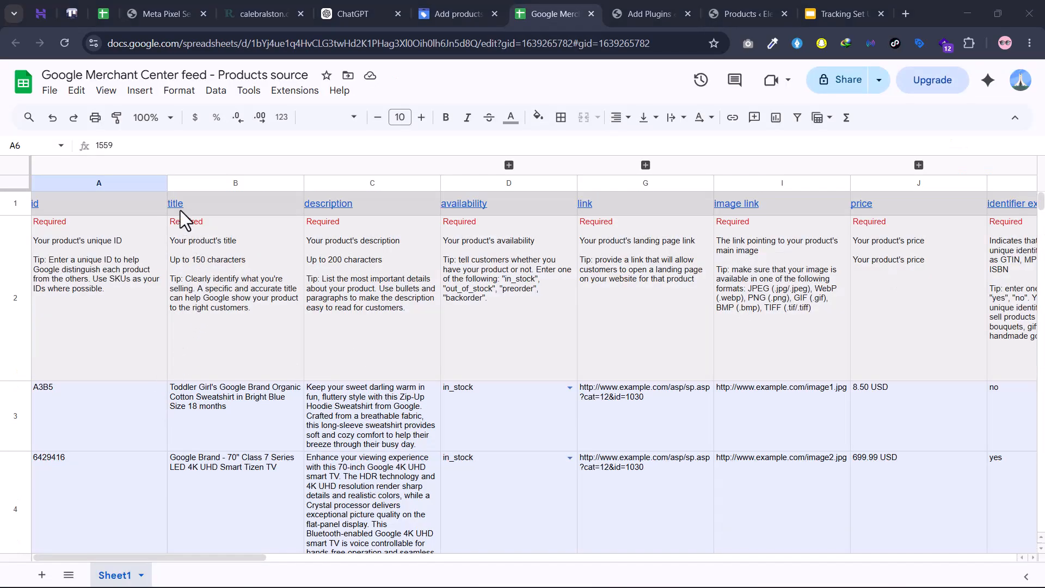
Copy the full 14" FHD Ultrabook title from its WordPress edit page into the feed sheet's title column, row 6.
{"action": "left_click", "coordinate": [453, 12]}
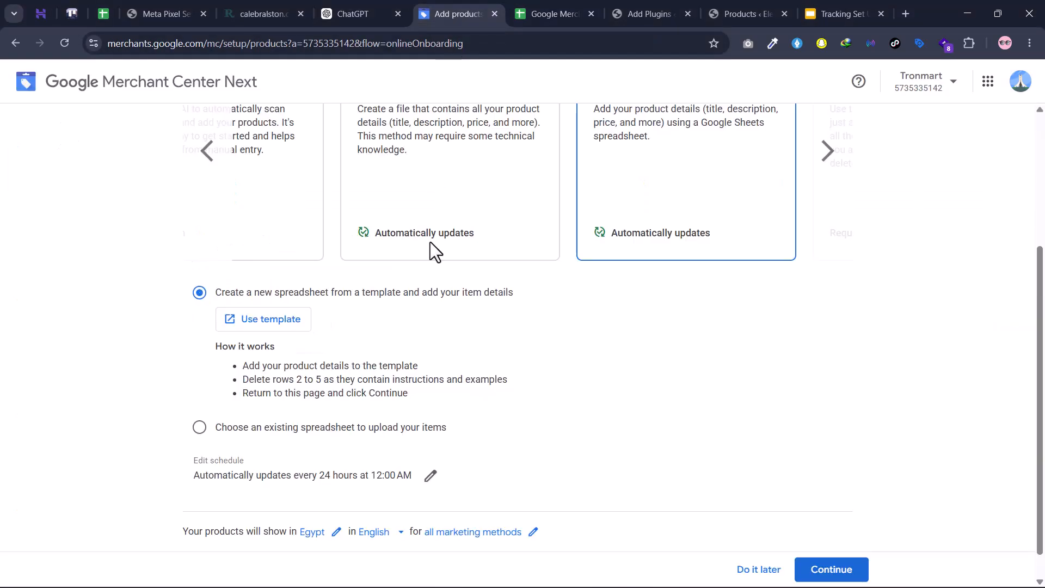
{"action": "left_click", "coordinate": [750, 18]}
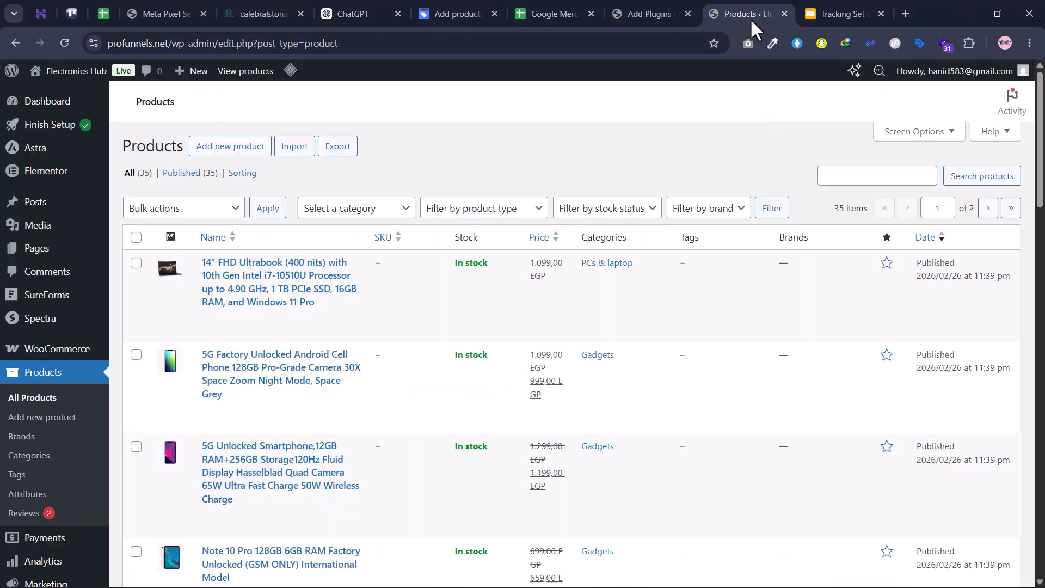
{"action": "left_click", "coordinate": [281, 271]}
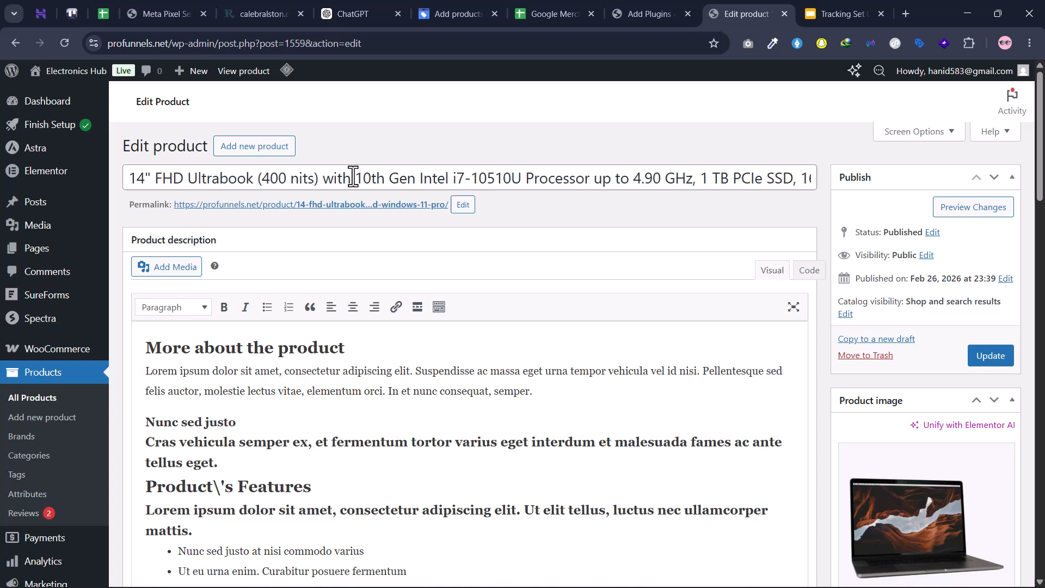
{"action": "triple_click", "coordinate": [355, 177]}
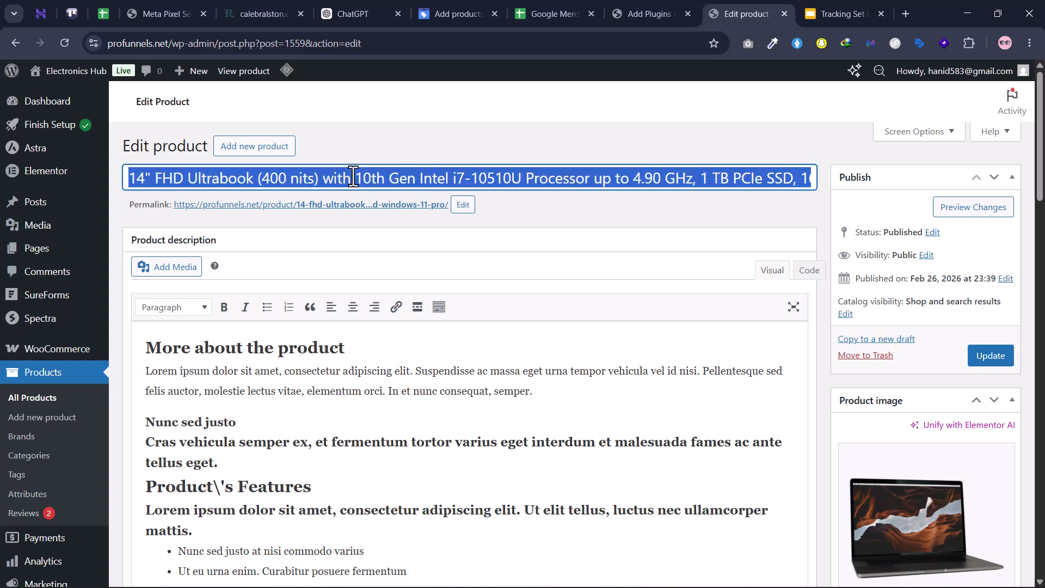
{"action": "type", "text": "14\" FHD Ultrabook (400 nits) with 10th Gen Intel i7-10510U Processor up to 4.90 GHz, 1 TB PCIe SSD, 16GB RAM, and Windows 11 Pro"}
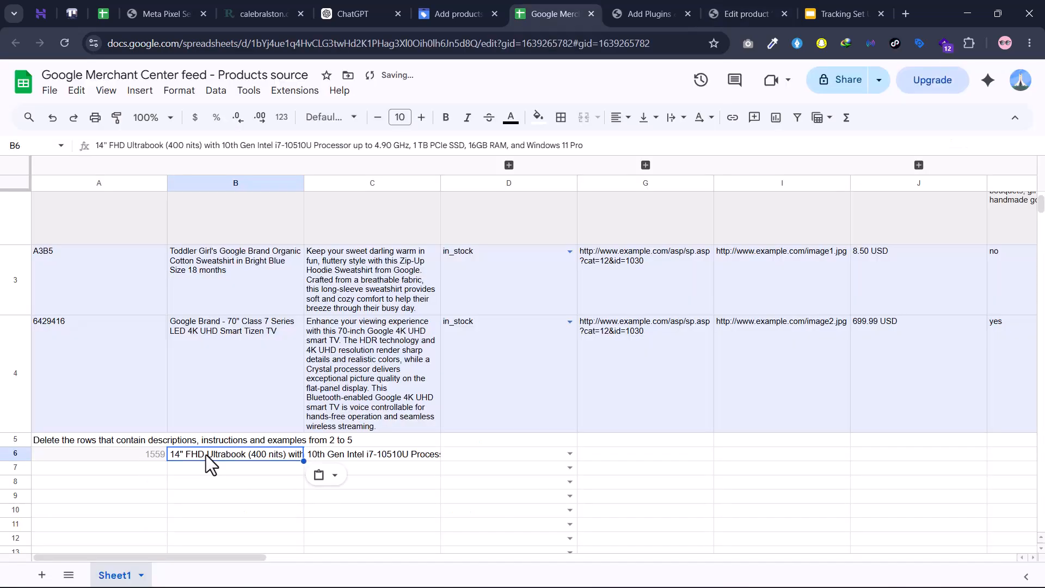
Select the entire product description text on the ultrabook's WordPress edit page.
{"action": "scroll", "coordinate": [381, 392], "scroll_direction": "up", "scroll_amount": 3}
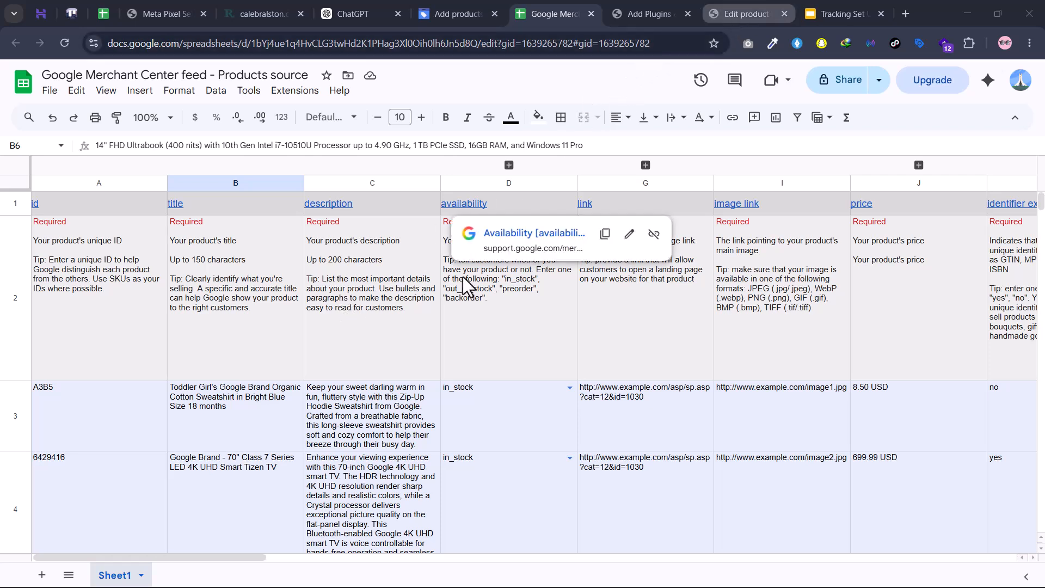
{"action": "left_click", "coordinate": [737, 15]}
{"action": "scroll", "coordinate": [342, 370], "scroll_direction": "down", "scroll_amount": 1}
{"action": "scroll", "coordinate": [343, 369], "scroll_direction": "down", "scroll_amount": 4}
{"action": "scroll", "coordinate": [345, 377], "scroll_direction": "up", "scroll_amount": 3}
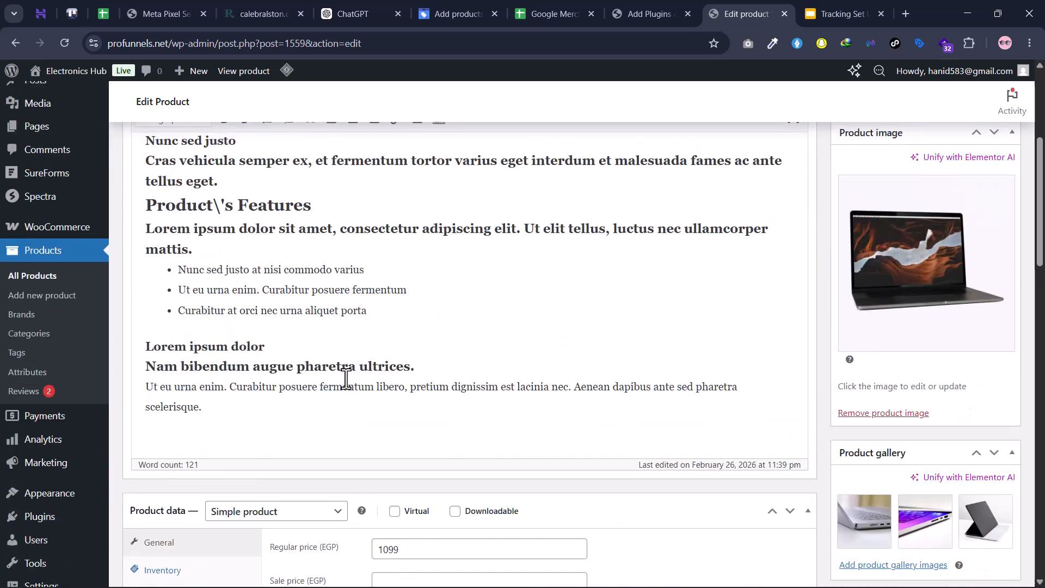
{"action": "left_click", "coordinate": [335, 340]}
{"action": "key", "text": "ctrl+a"}
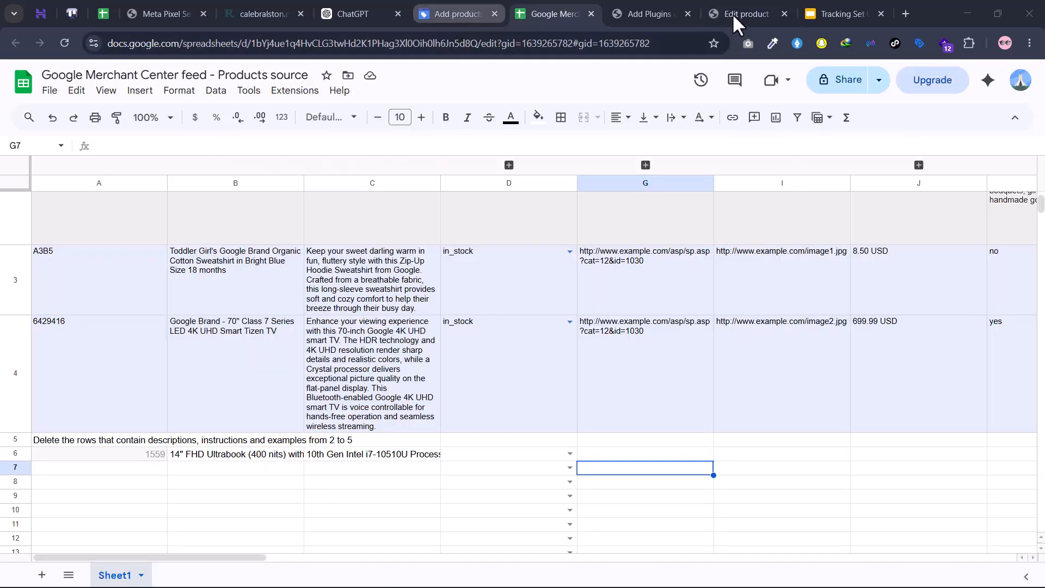
Set the ultrabook's availability to in_stock in row 6 of the feed sheet.
{"action": "scroll", "coordinate": [492, 338], "scroll_direction": "up", "scroll_amount": 3}
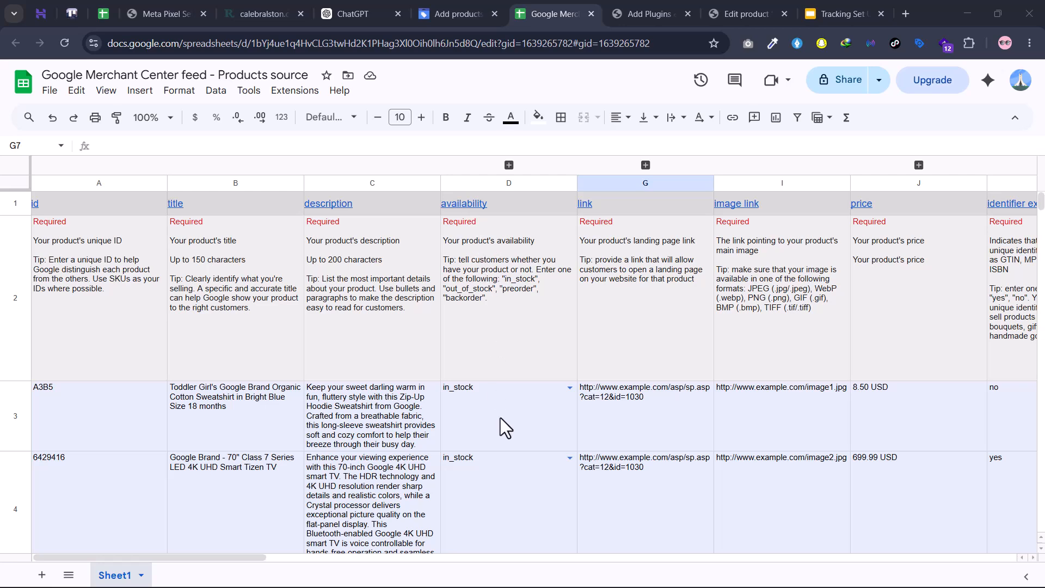
{"action": "scroll", "coordinate": [530, 294], "scroll_direction": "down", "scroll_amount": 3}
{"action": "scroll", "coordinate": [471, 417], "scroll_direction": "down", "scroll_amount": 2}
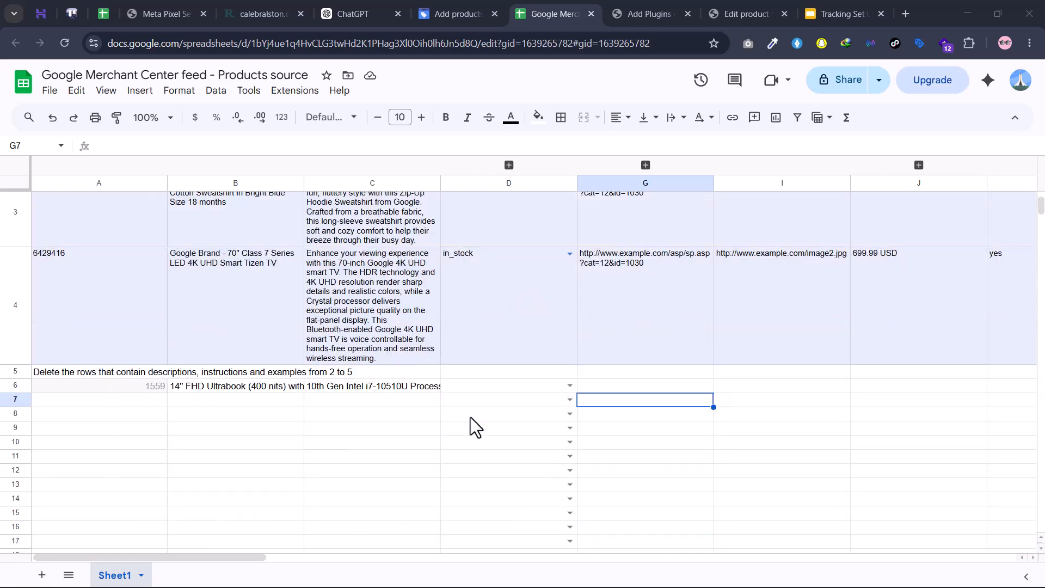
{"action": "left_click", "coordinate": [569, 386]}
{"action": "left_click", "coordinate": [478, 408]}
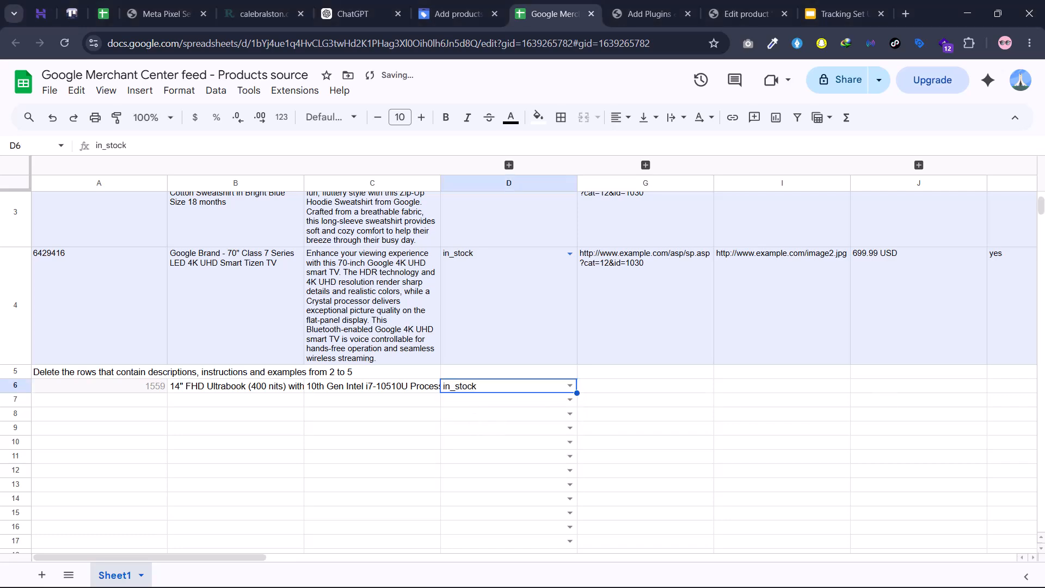
Copy the ultrabook's permalink address from its WordPress edit page and paste it into the feed sheet's link column, row 6.
{"action": "scroll", "coordinate": [523, 370], "scroll_direction": "up", "scroll_amount": 5}
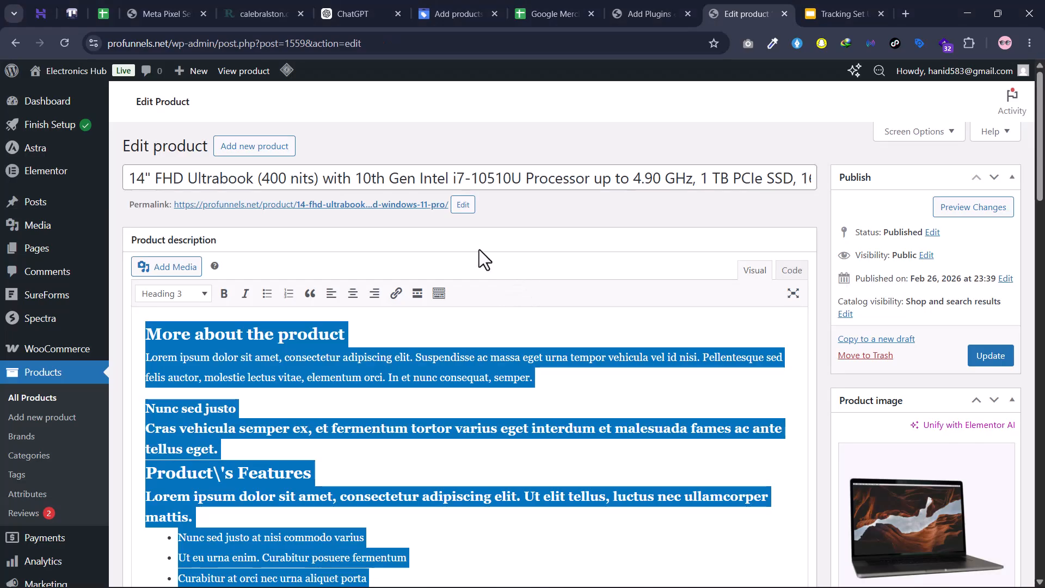
{"action": "right_click", "coordinate": [312, 204]}
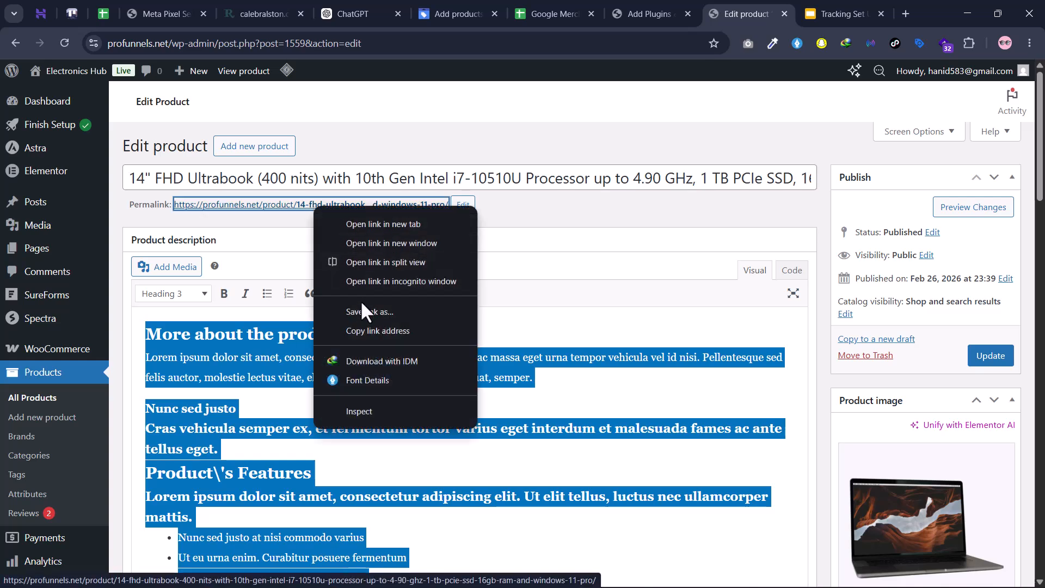
{"action": "left_click", "coordinate": [369, 330]}
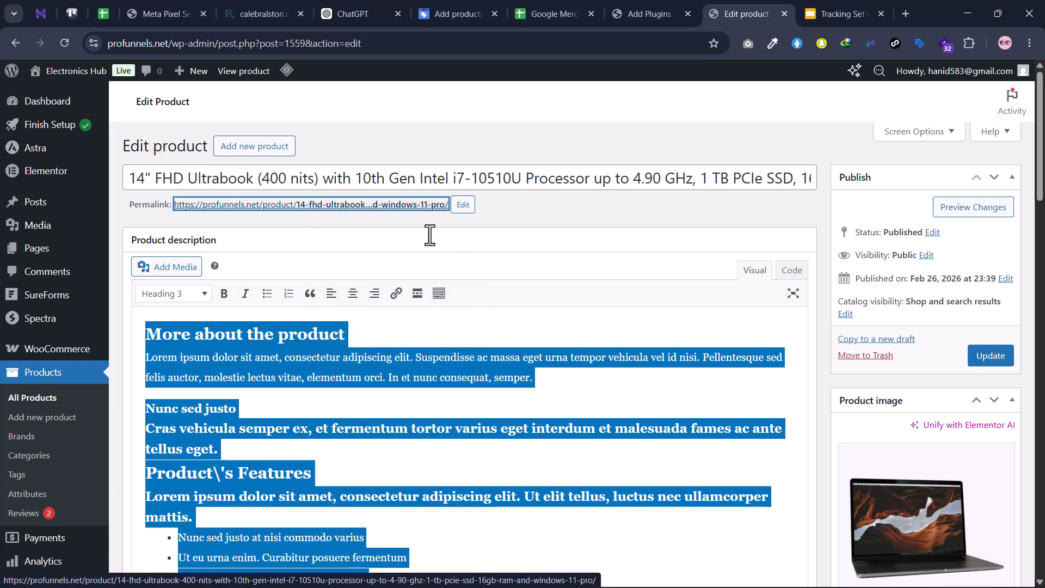
{"action": "left_click", "coordinate": [546, 12]}
{"action": "scroll", "coordinate": [490, 425], "scroll_direction": "down", "scroll_amount": 3}
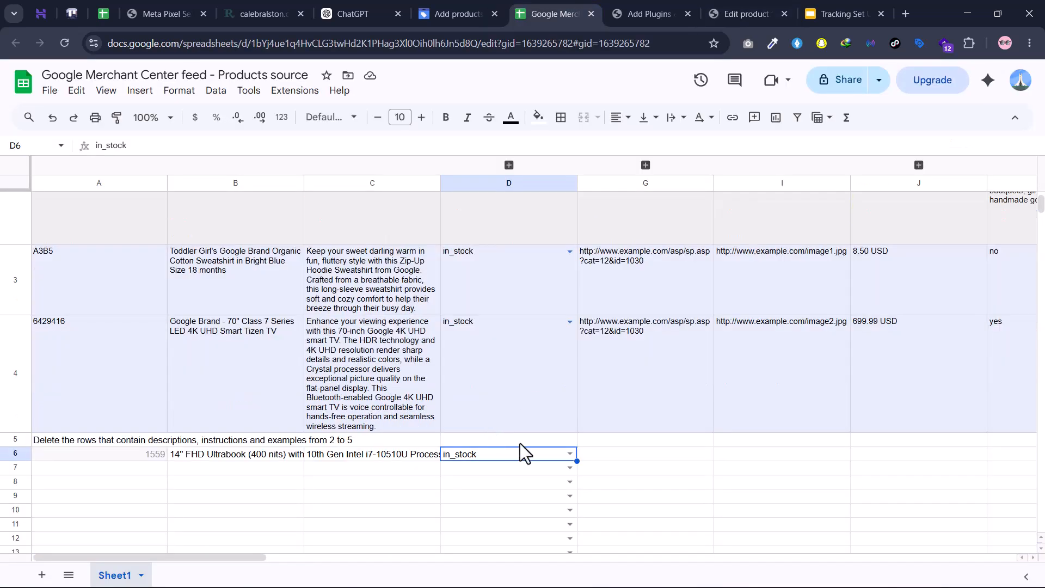
{"action": "left_click", "coordinate": [626, 460]}
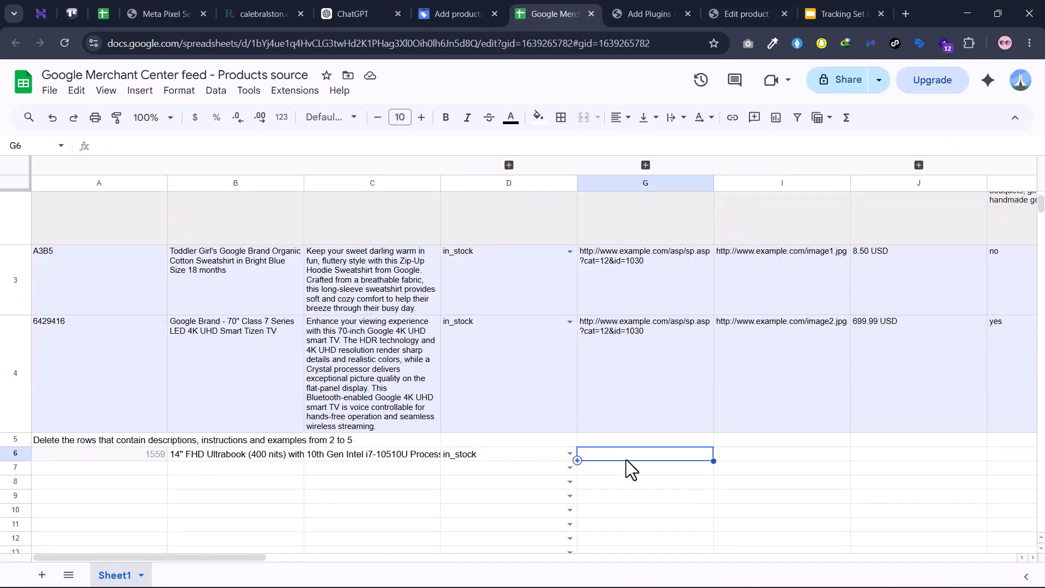
{"action": "key", "text": "ctrl+v"}
Copy the product image's file URL from the ultrabook's WordPress edit page into the feed sheet's image link column, row 6.
{"action": "left_click", "coordinate": [747, 13]}
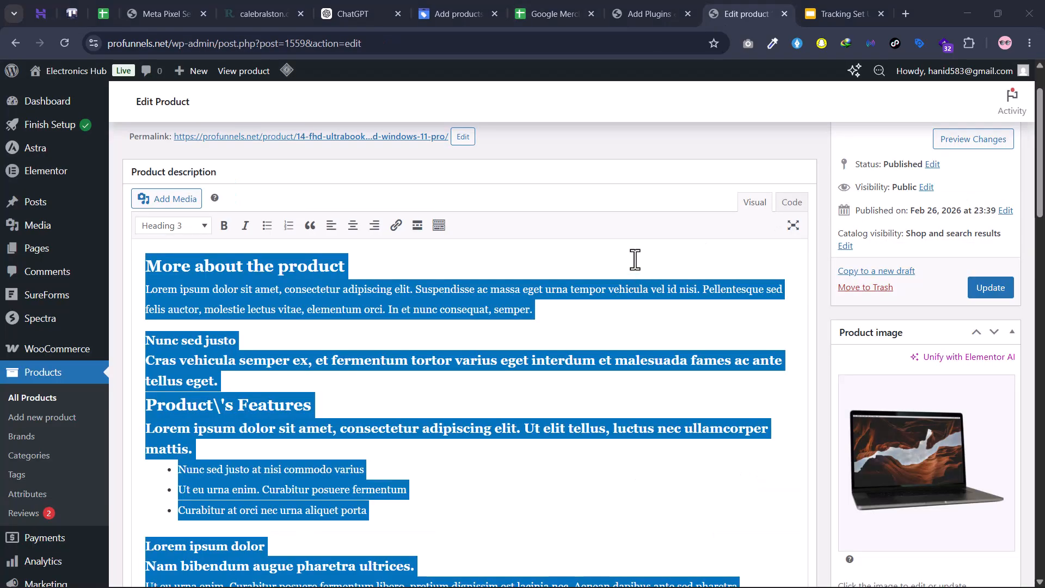
{"action": "scroll", "coordinate": [629, 240], "scroll_direction": "down", "scroll_amount": 1}
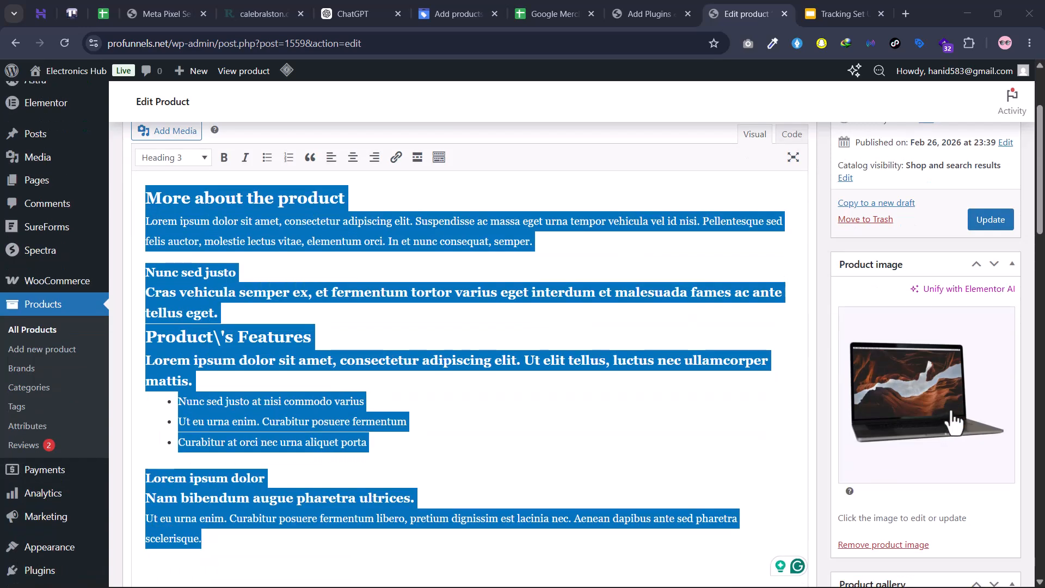
{"action": "left_click", "coordinate": [920, 395]}
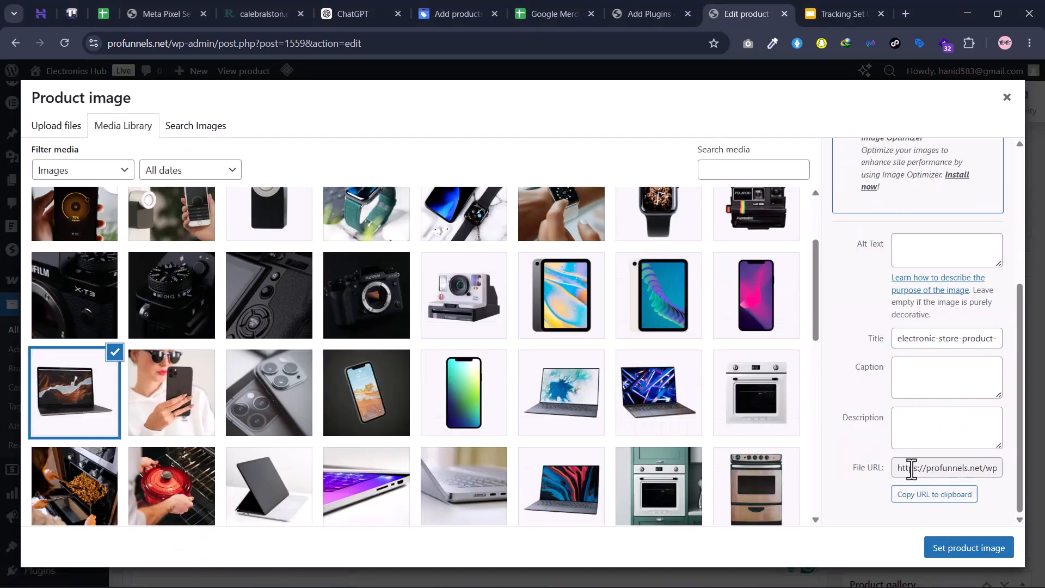
{"action": "left_click", "coordinate": [911, 469]}
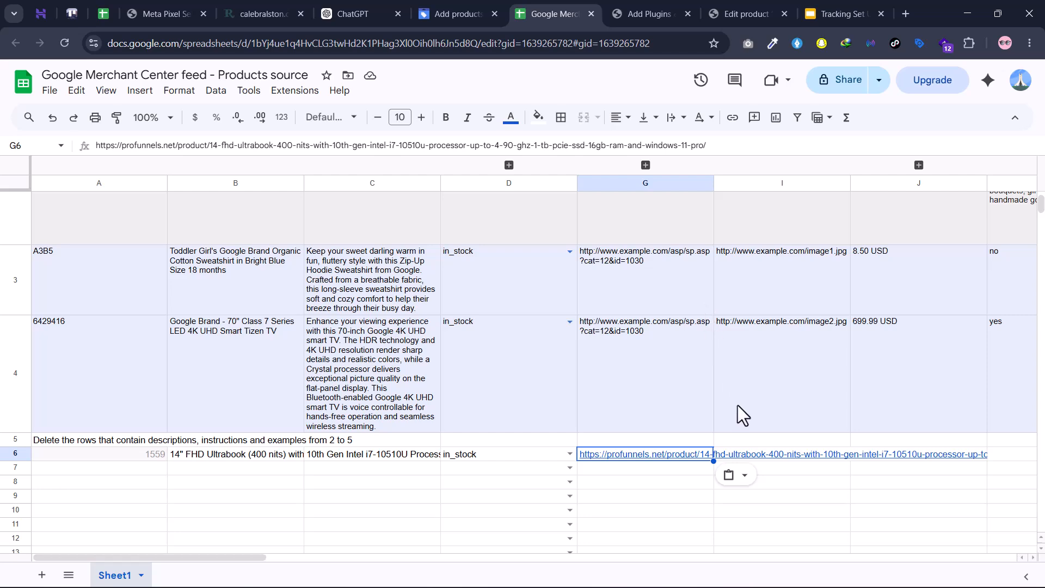
{"action": "scroll", "coordinate": [759, 257], "scroll_direction": "up", "scroll_amount": 5}
{"action": "scroll", "coordinate": [760, 255], "scroll_direction": "down", "scroll_amount": 5}
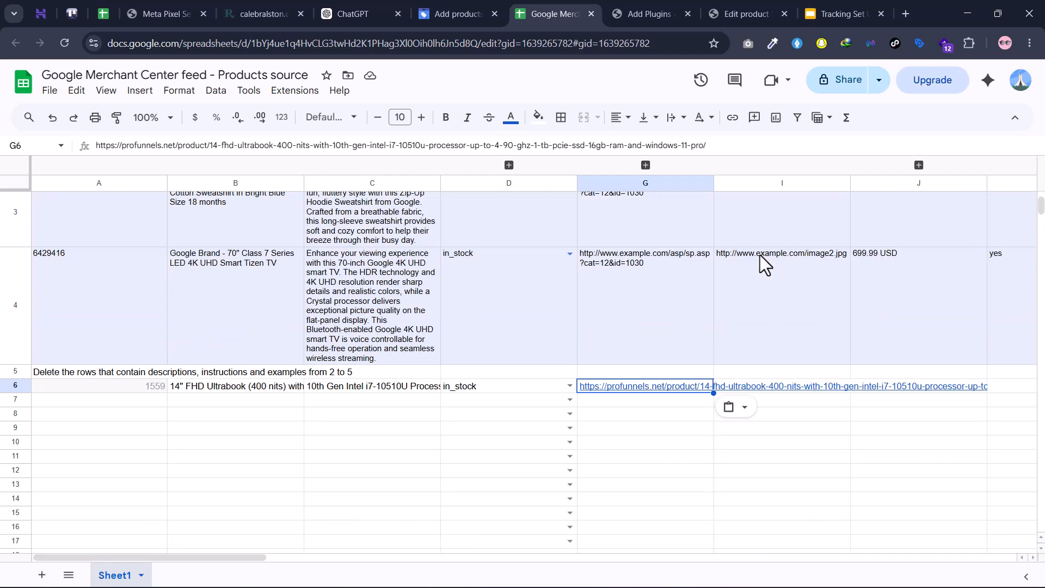
{"action": "left_click", "coordinate": [753, 387]}
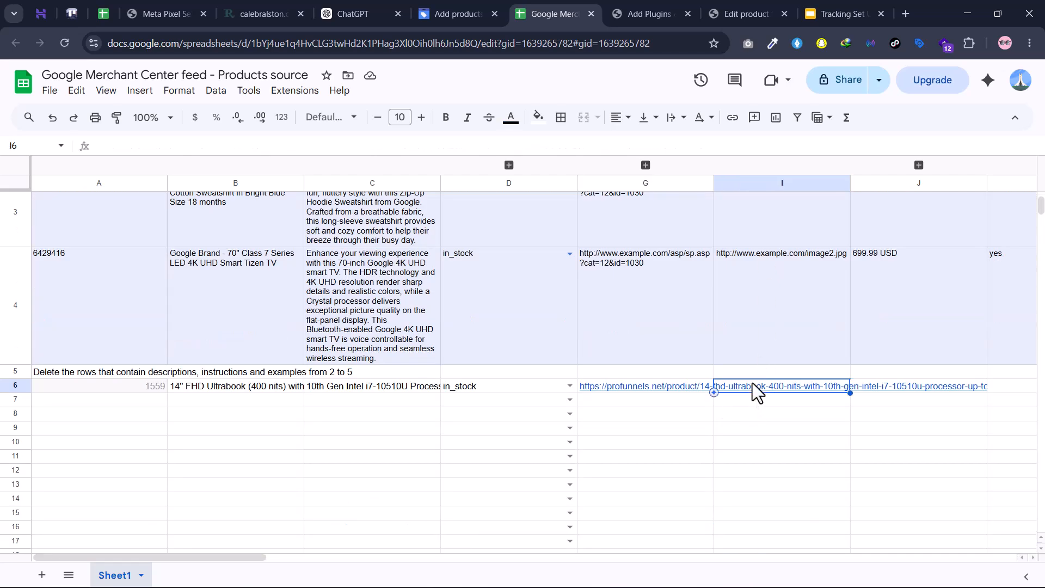
{"action": "type", "text": "https://profunnels.net/wp-content/uploads/2023/09/electronic-store-product-image-17.jpg"}
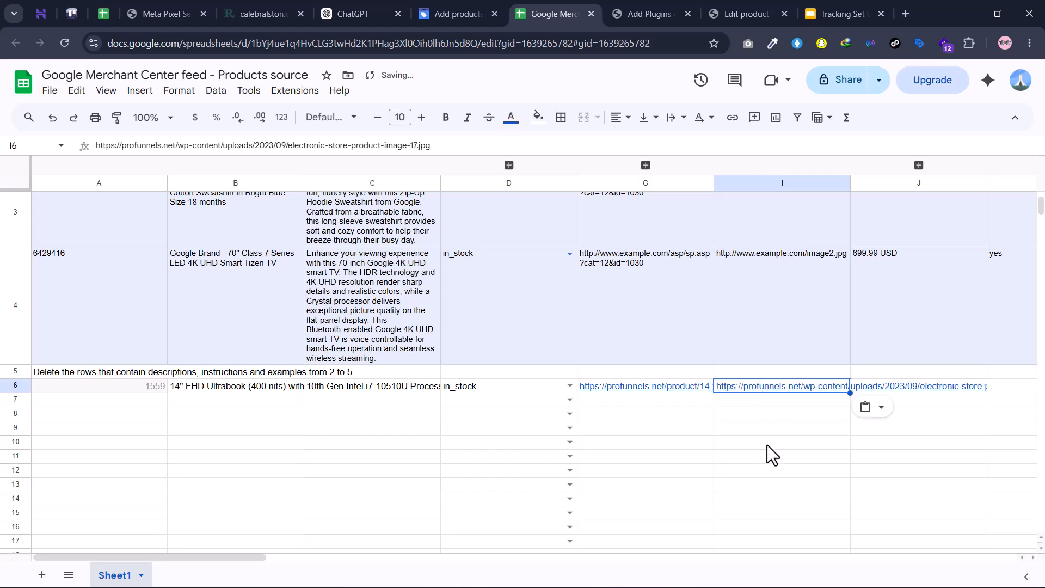
Look up the ultrabook's regular price on its WordPress edit page and enter 1099 in the feed sheet's price column, row 6.
{"action": "scroll", "coordinate": [870, 368], "scroll_direction": "up", "scroll_amount": 4}
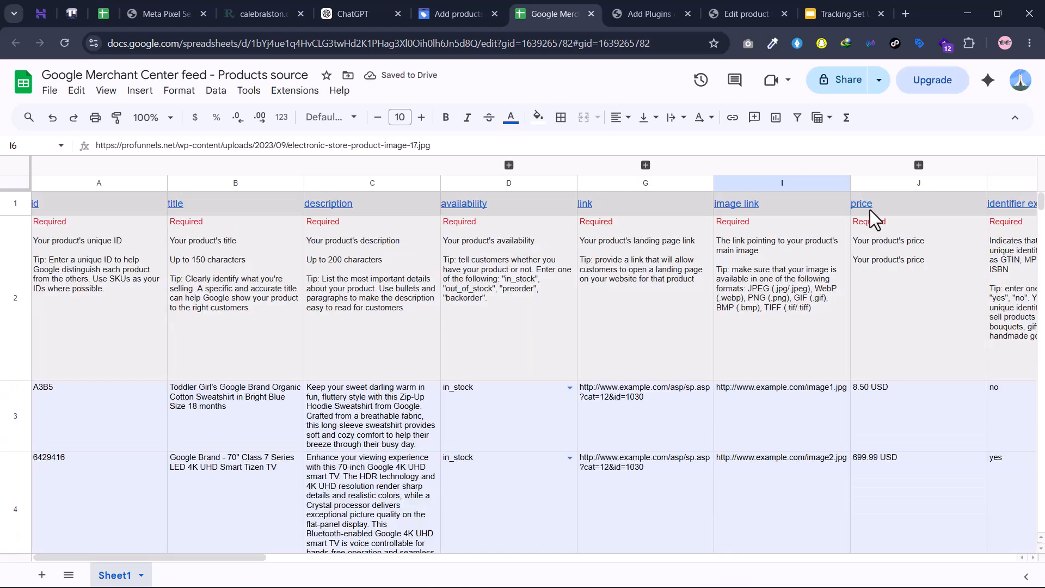
{"action": "scroll", "coordinate": [872, 278], "scroll_direction": "down", "scroll_amount": 3}
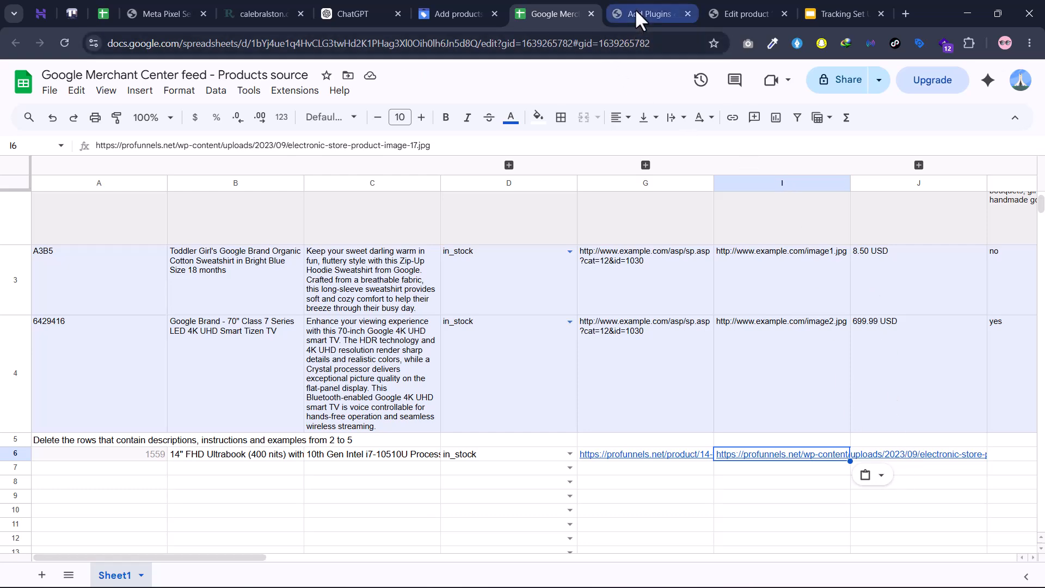
{"action": "left_click", "coordinate": [720, 18]}
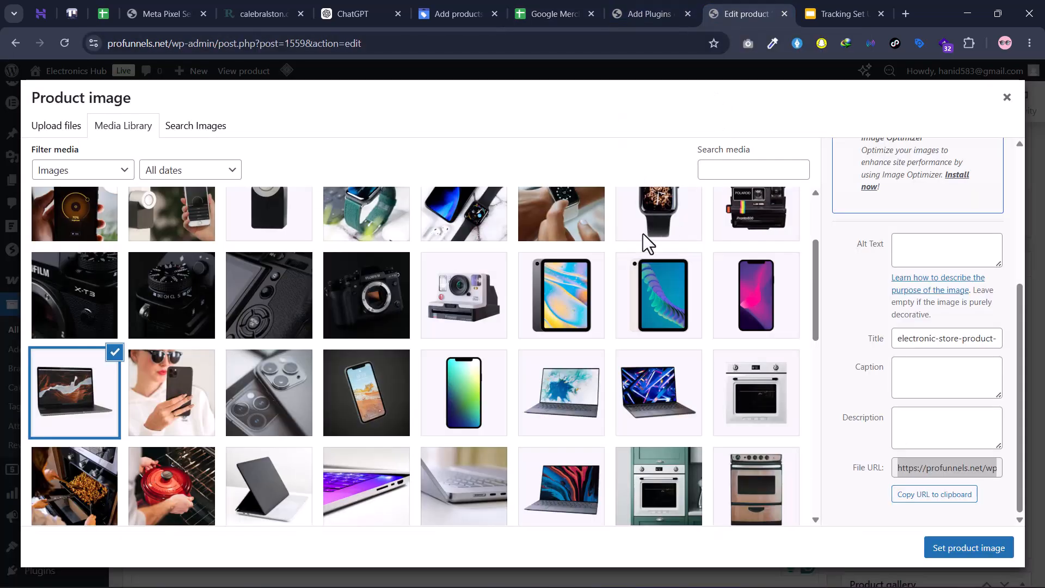
{"action": "left_click", "coordinate": [1007, 98]}
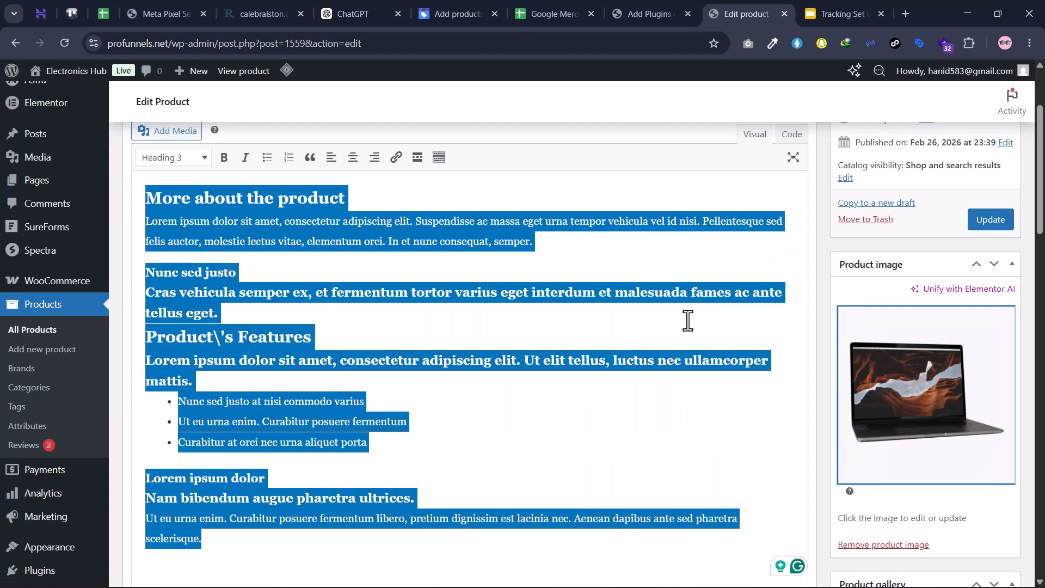
{"action": "scroll", "coordinate": [528, 286], "scroll_direction": "down", "scroll_amount": 10}
{"action": "scroll", "coordinate": [521, 306], "scroll_direction": "up", "scroll_amount": 2}
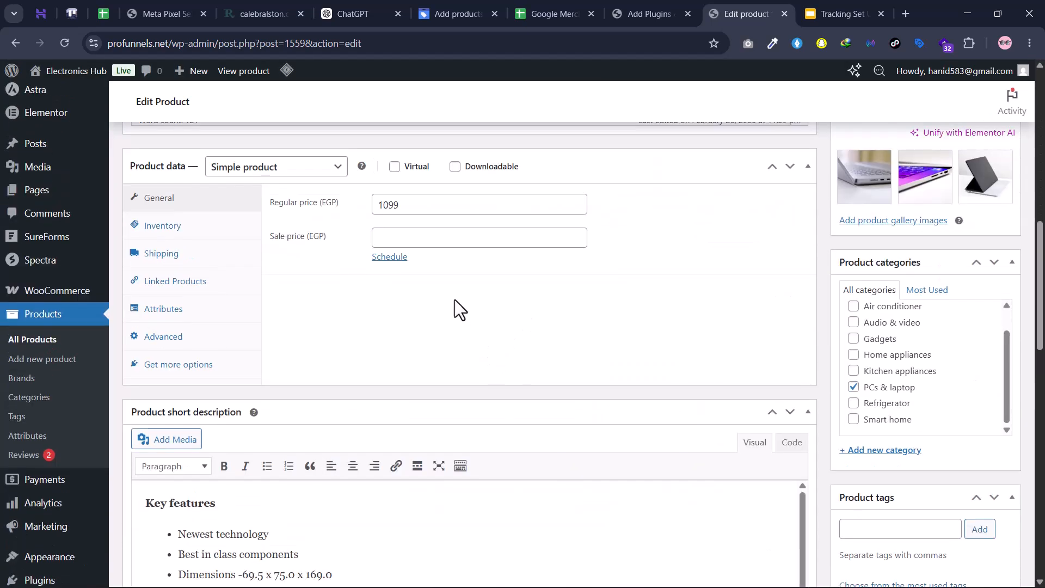
{"action": "left_click", "coordinate": [534, 18]}
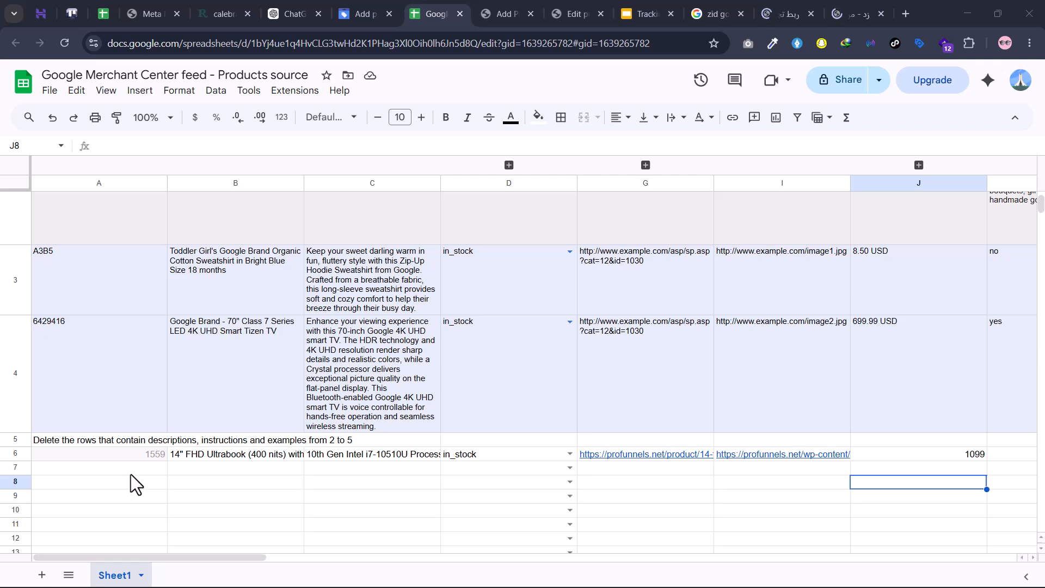
Switch to Google Merchant Center and choose adding products from a file instead of using Google Sheets.
{"action": "left_click", "coordinate": [360, 17]}
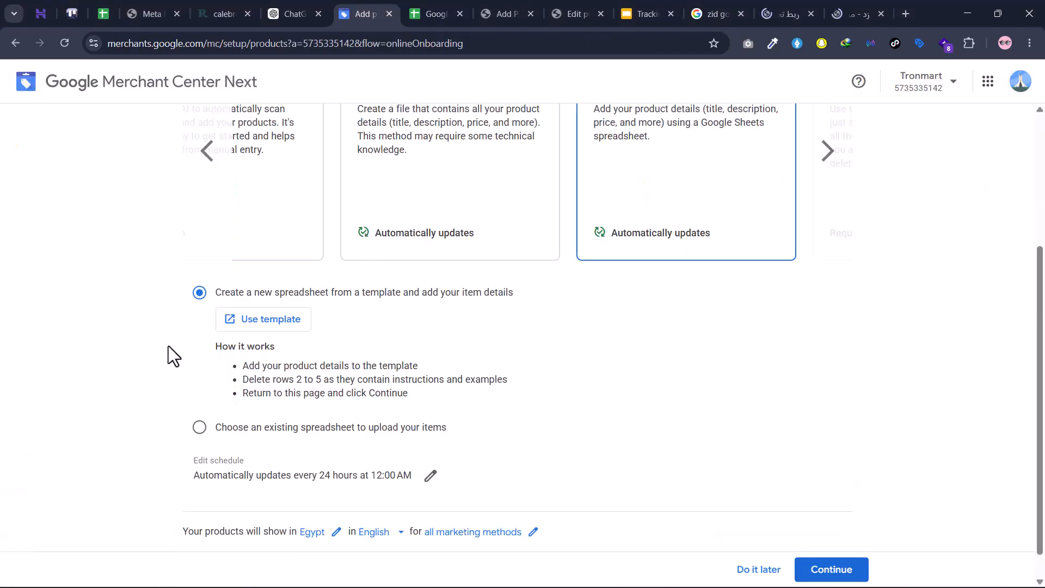
{"action": "scroll", "coordinate": [397, 385], "scroll_direction": "down", "scroll_amount": 1}
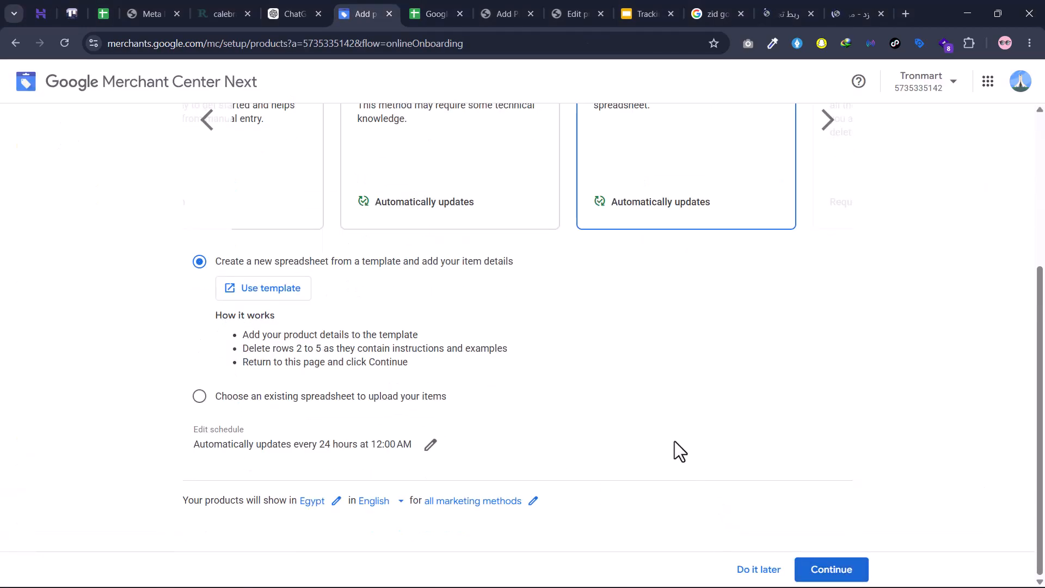
{"action": "scroll", "coordinate": [599, 430], "scroll_direction": "up", "scroll_amount": 3}
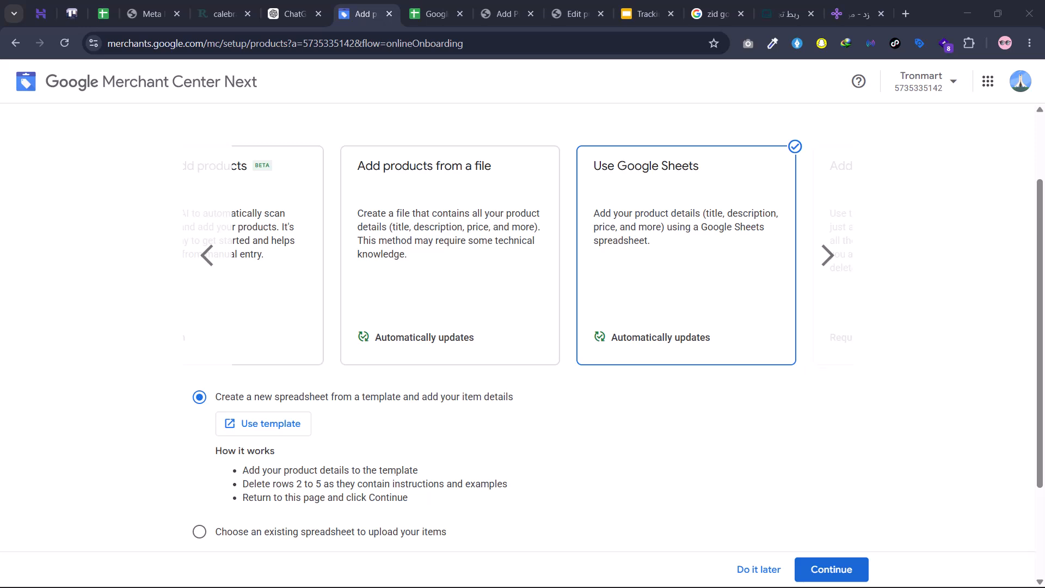
{"action": "left_click", "coordinate": [207, 255]}
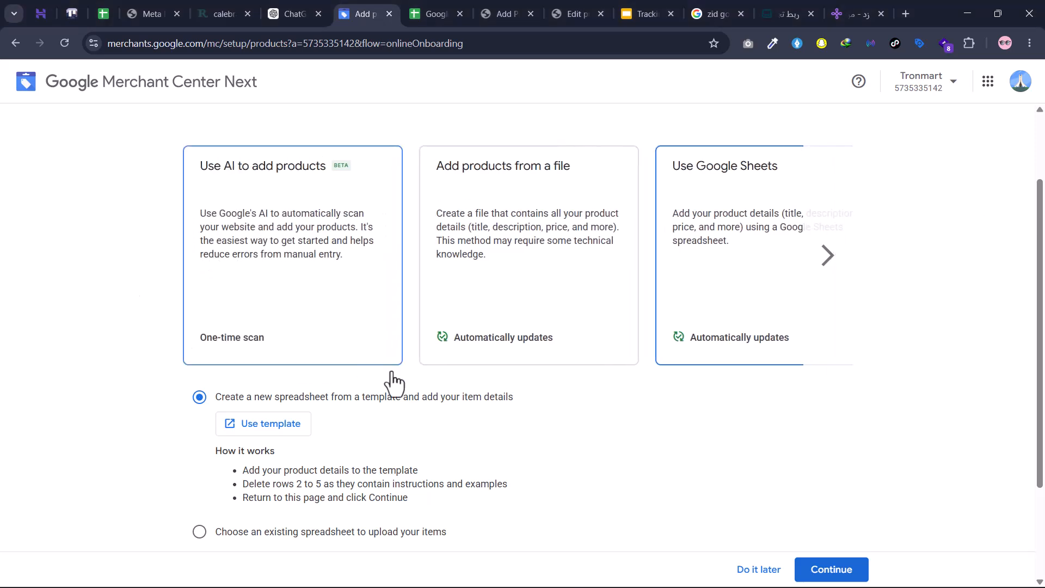
{"action": "left_click", "coordinate": [516, 248]}
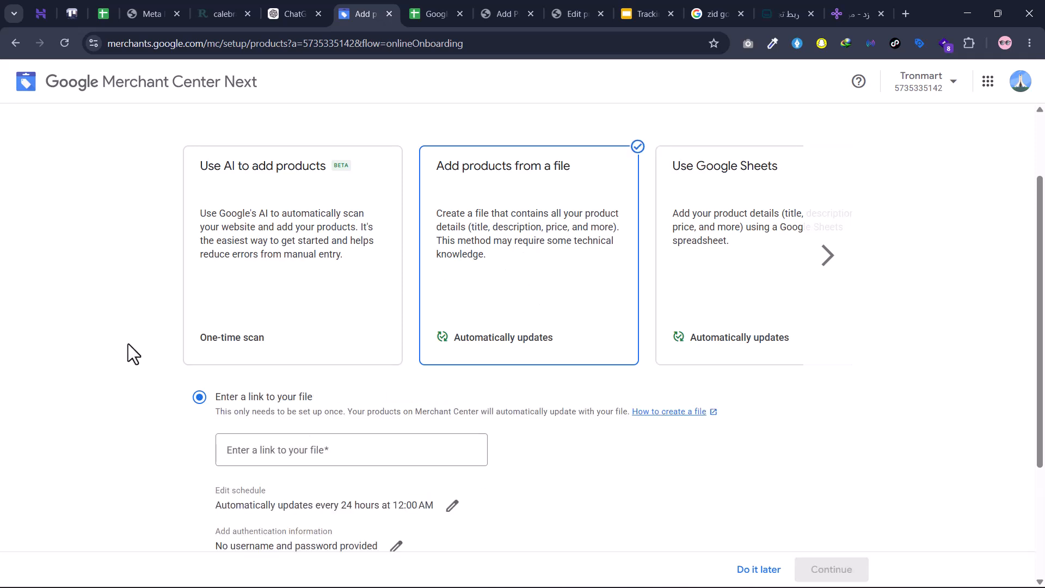
{"action": "scroll", "coordinate": [567, 353], "scroll_direction": "down", "scroll_amount": 3}
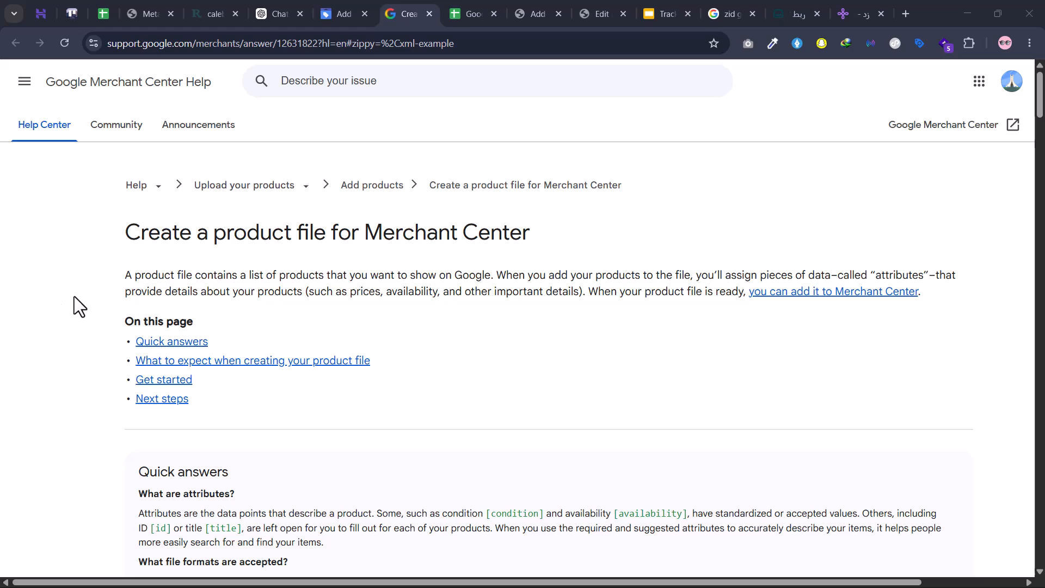
Examine the accepted file formats and the XML example on the Merchant Center help page about creating a product file.
{"action": "scroll", "coordinate": [80, 301], "scroll_direction": "down", "scroll_amount": 6}
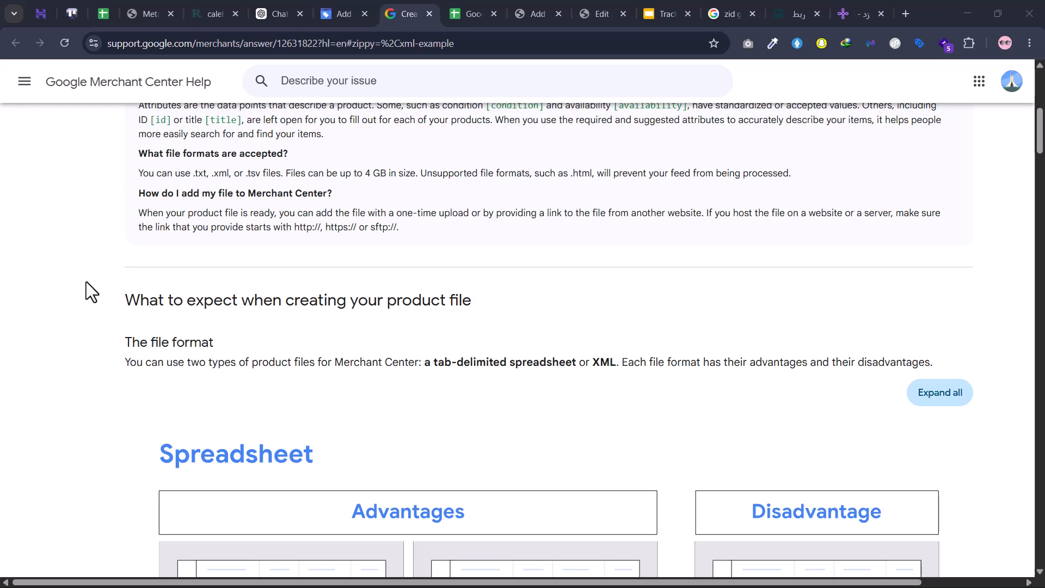
{"action": "scroll", "coordinate": [115, 299], "scroll_direction": "down", "scroll_amount": 10}
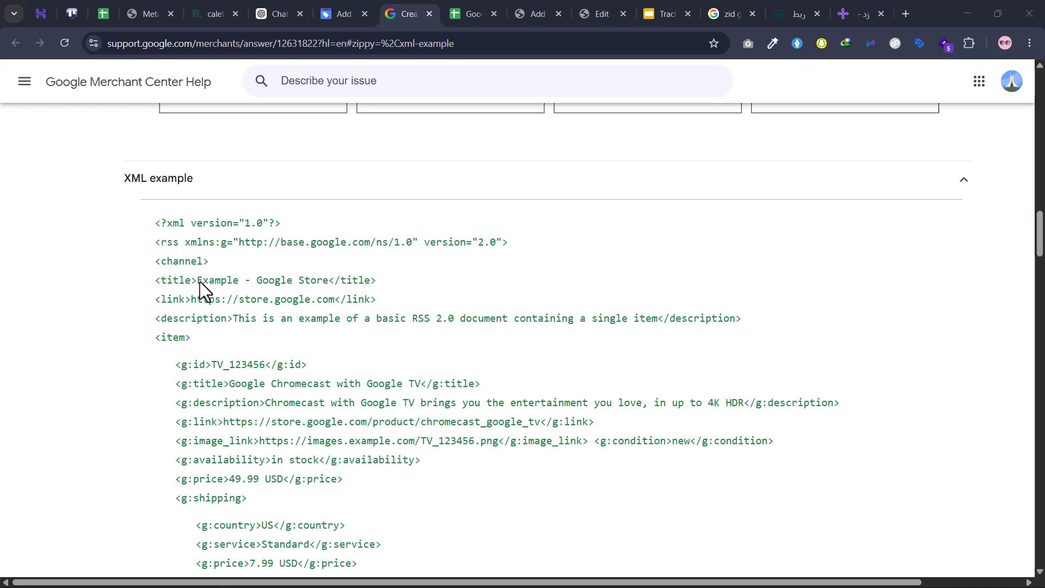
{"action": "scroll", "coordinate": [212, 323], "scroll_direction": "down", "scroll_amount": 1}
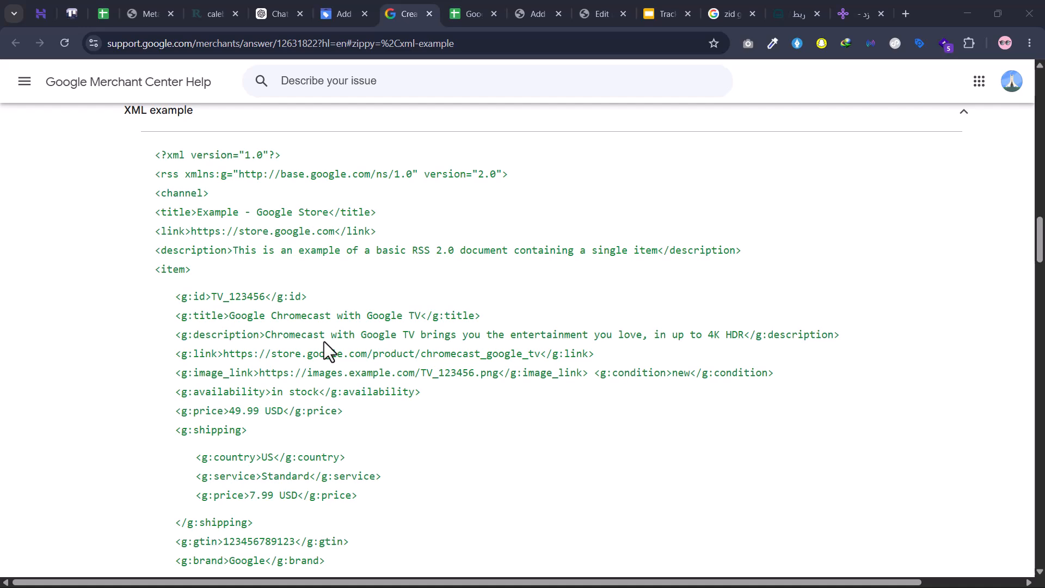
{"action": "scroll", "coordinate": [327, 349], "scroll_direction": "down", "scroll_amount": 2}
{"action": "scroll", "coordinate": [392, 315], "scroll_direction": "down", "scroll_amount": 1}
{"action": "scroll", "coordinate": [380, 338], "scroll_direction": "up", "scroll_amount": 3}
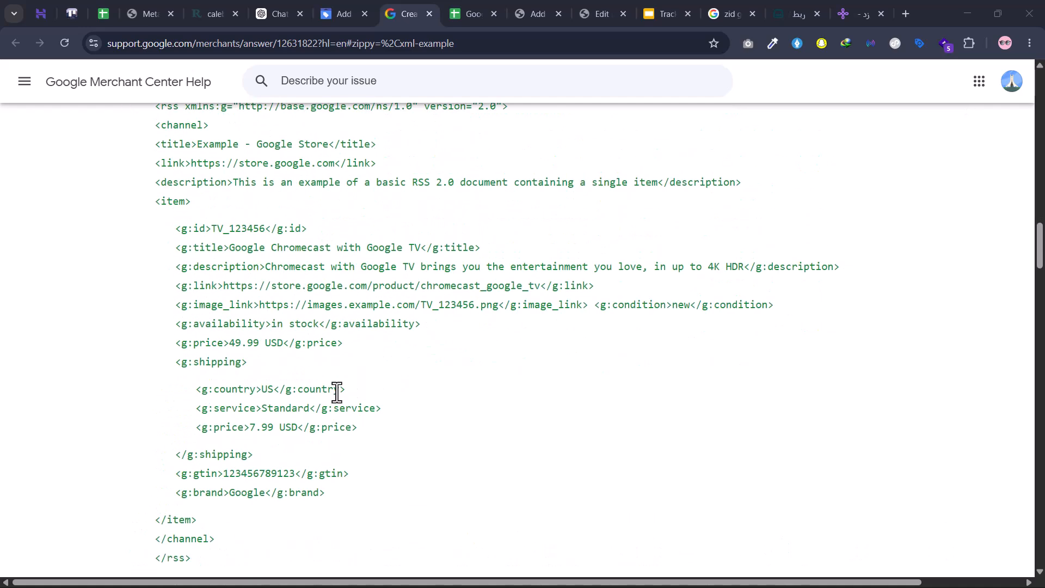
{"action": "scroll", "coordinate": [292, 413], "scroll_direction": "up", "scroll_amount": 1}
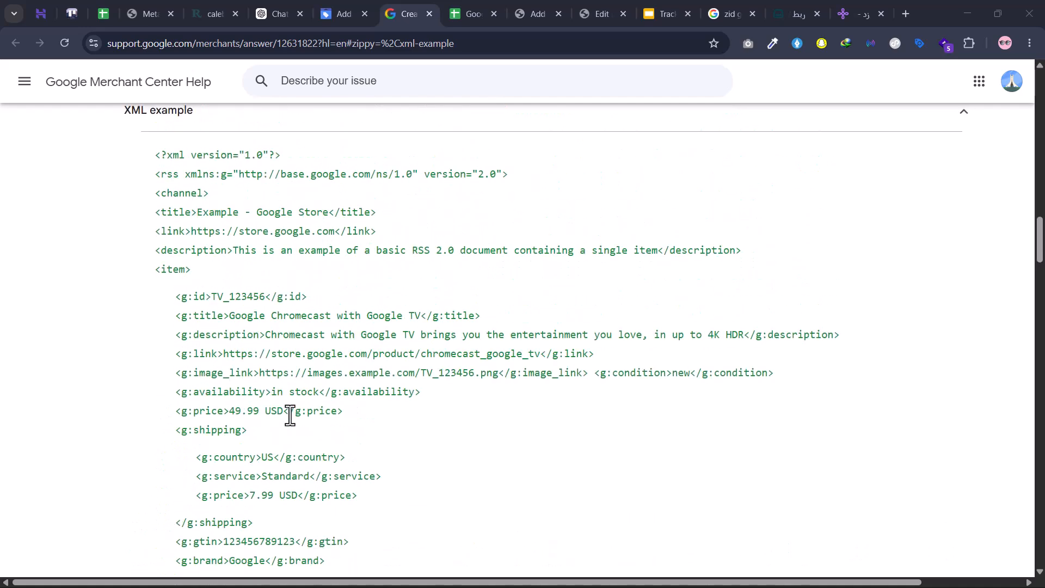
{"action": "left_click", "coordinate": [172, 289]}
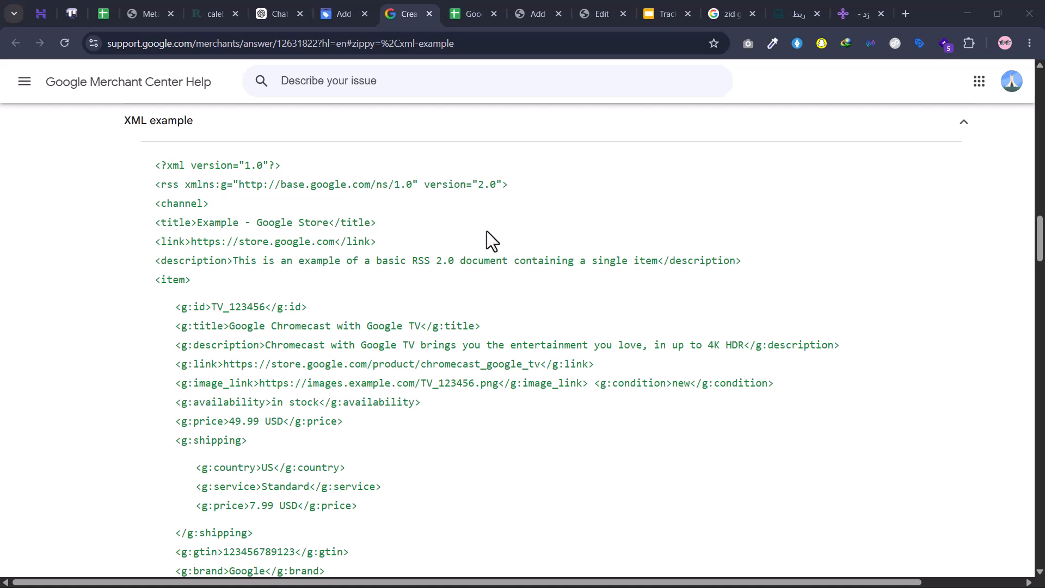
Install and activate the Product Feed PRO for WooCommerce plugin in WordPress and open its feed management page.
{"action": "left_click", "coordinate": [525, 2]}
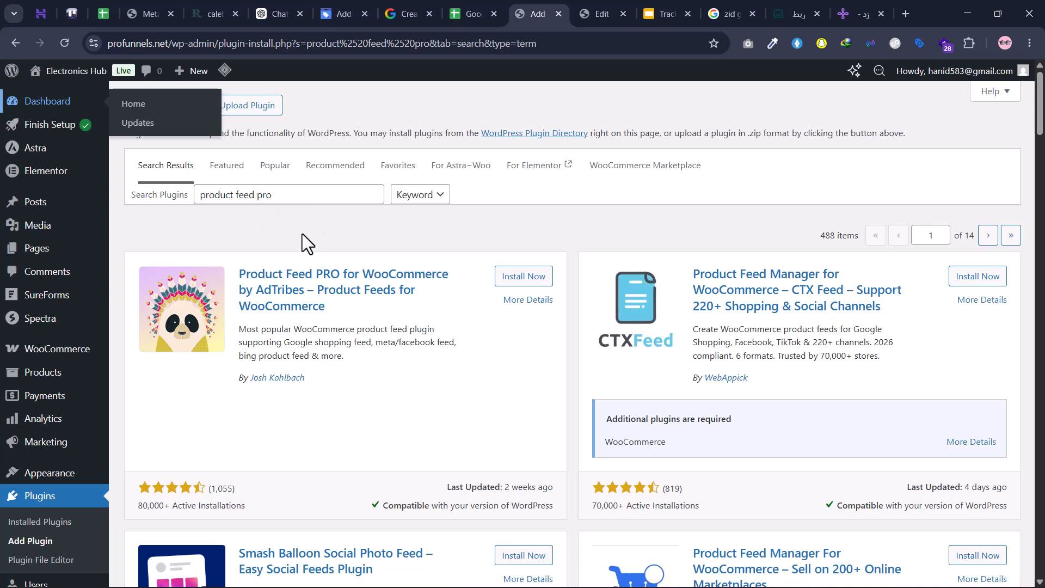
{"action": "left_click", "coordinate": [524, 276]}
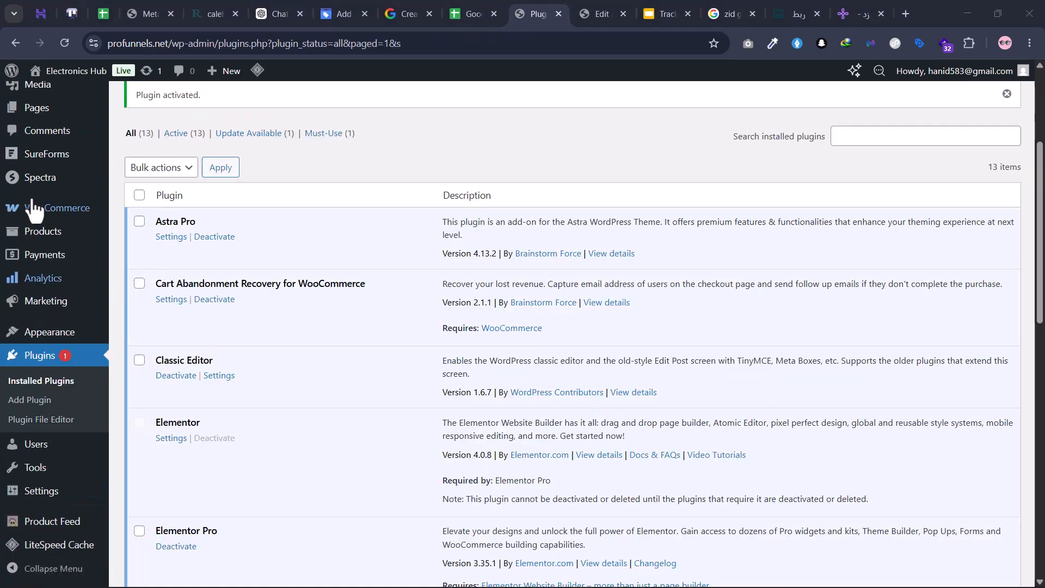
{"action": "left_click", "coordinate": [48, 527]}
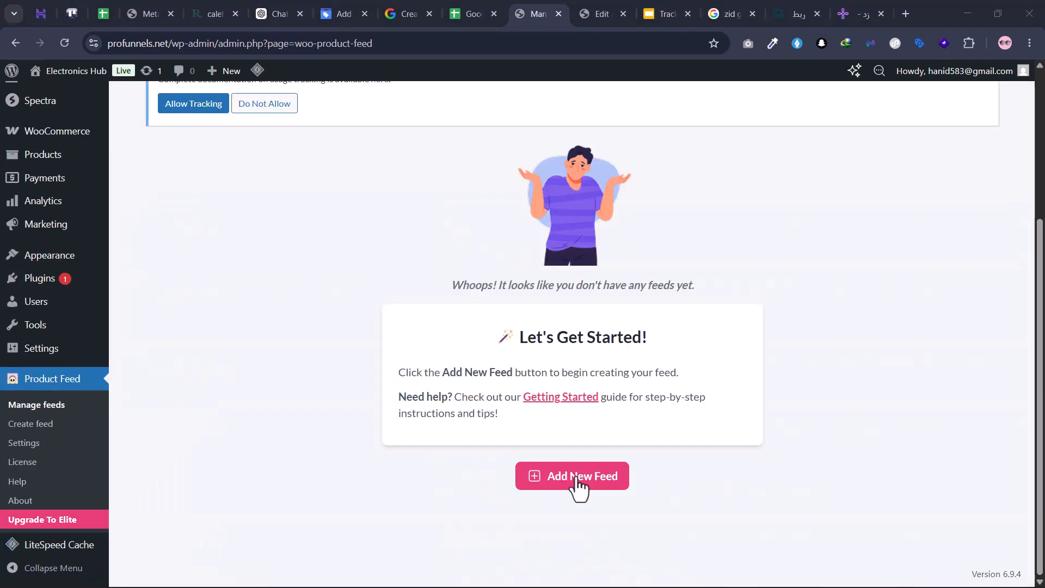
Start a new product feed and dismiss the notice about upgrading to the Elite version.
{"action": "left_click", "coordinate": [577, 481]}
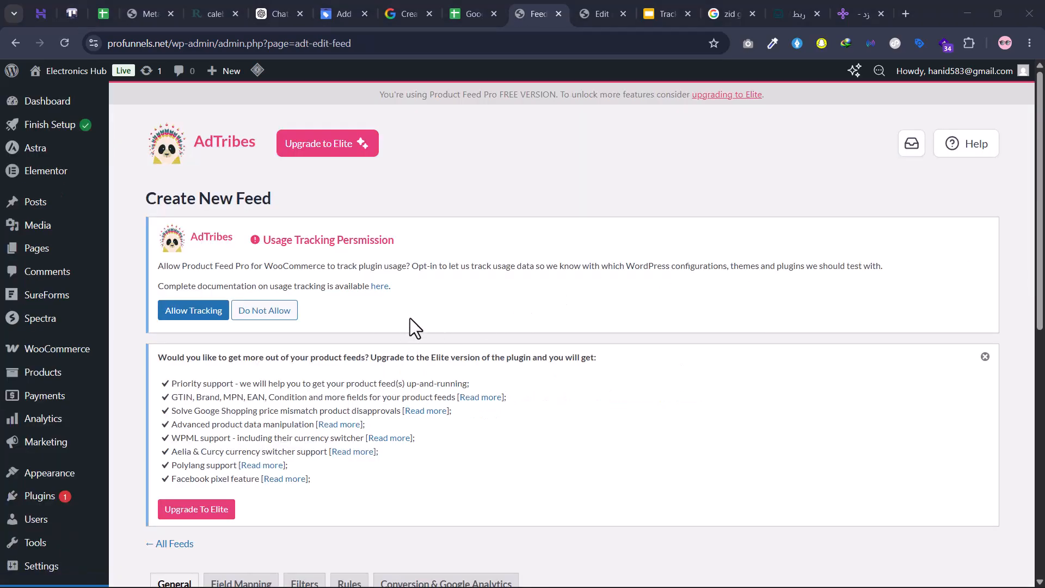
{"action": "scroll", "coordinate": [410, 318], "scroll_direction": "down", "scroll_amount": 2}
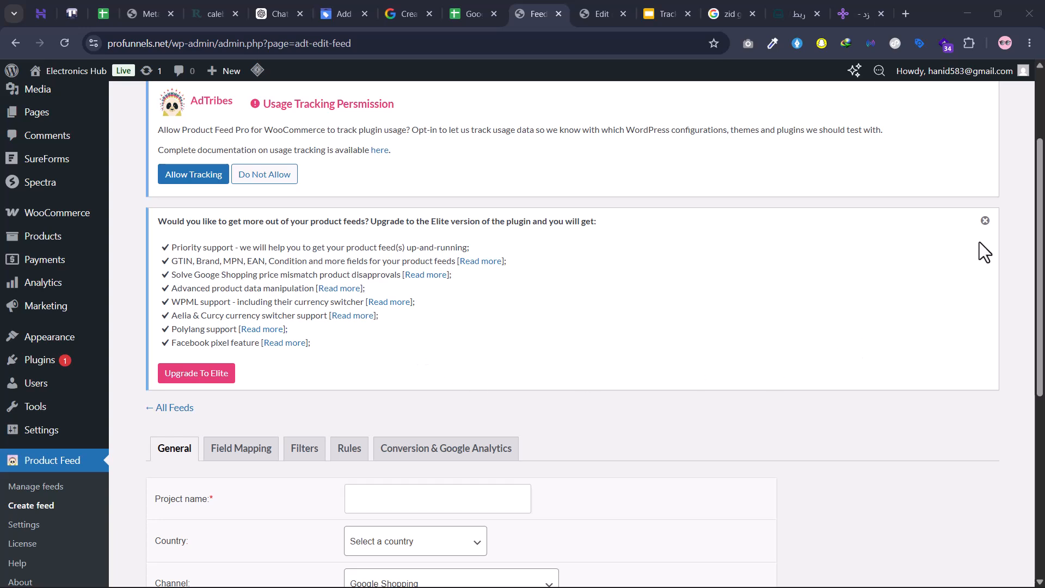
{"action": "left_click", "coordinate": [985, 221]}
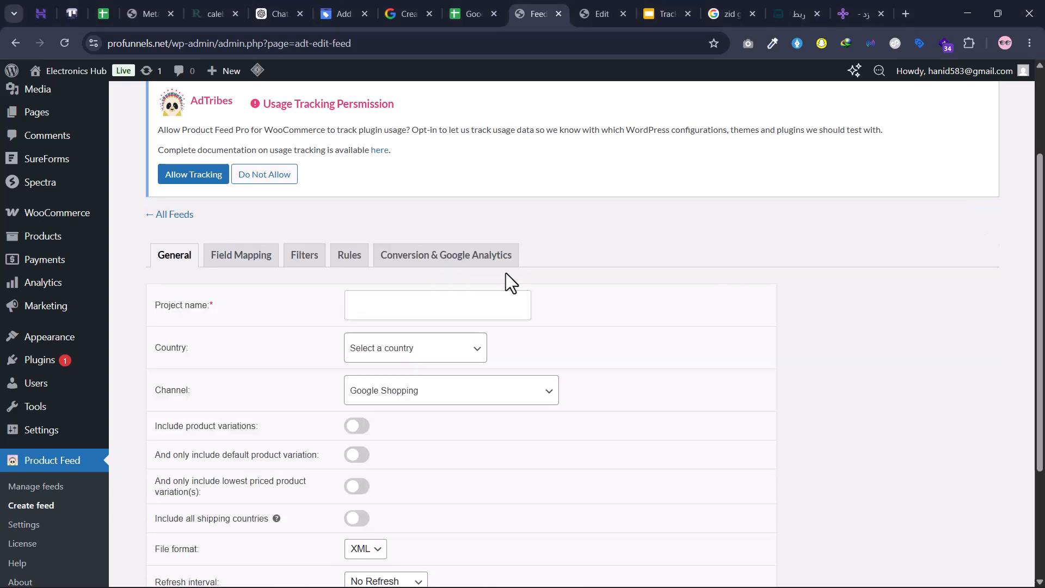
Name the feed project "feed tutorial" and set its country to Egypt.
{"action": "left_click", "coordinate": [438, 305]}
{"action": "type", "text": "feed tutorial"}
{"action": "left_click", "coordinate": [416, 348]}
{"action": "type", "text": "egy"}
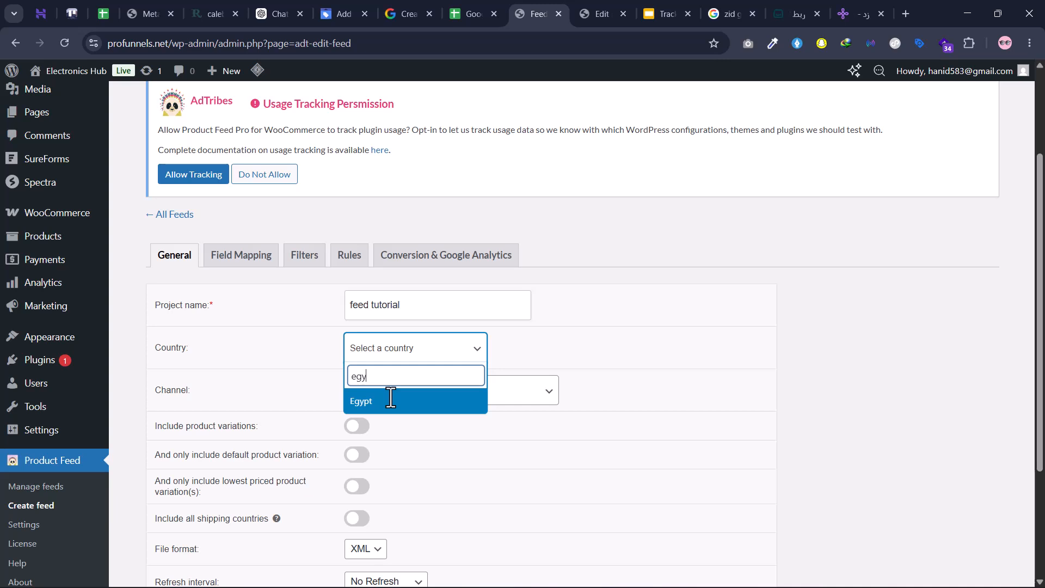
{"action": "left_click", "coordinate": [391, 401]}
Set the feed's channel to Google Shopping and include product variations.
{"action": "left_click", "coordinate": [349, 397]}
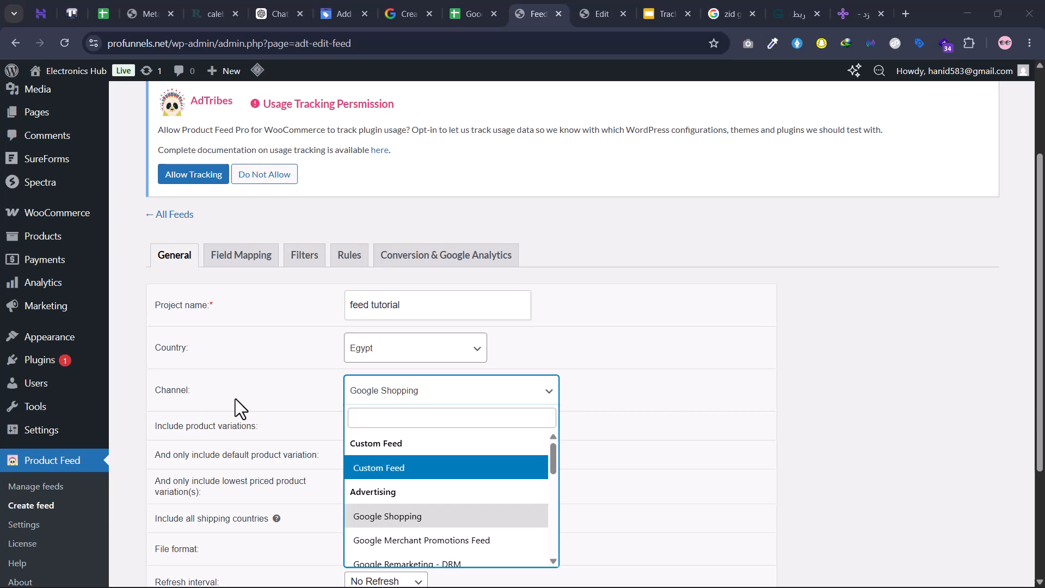
{"action": "left_click", "coordinate": [391, 516]}
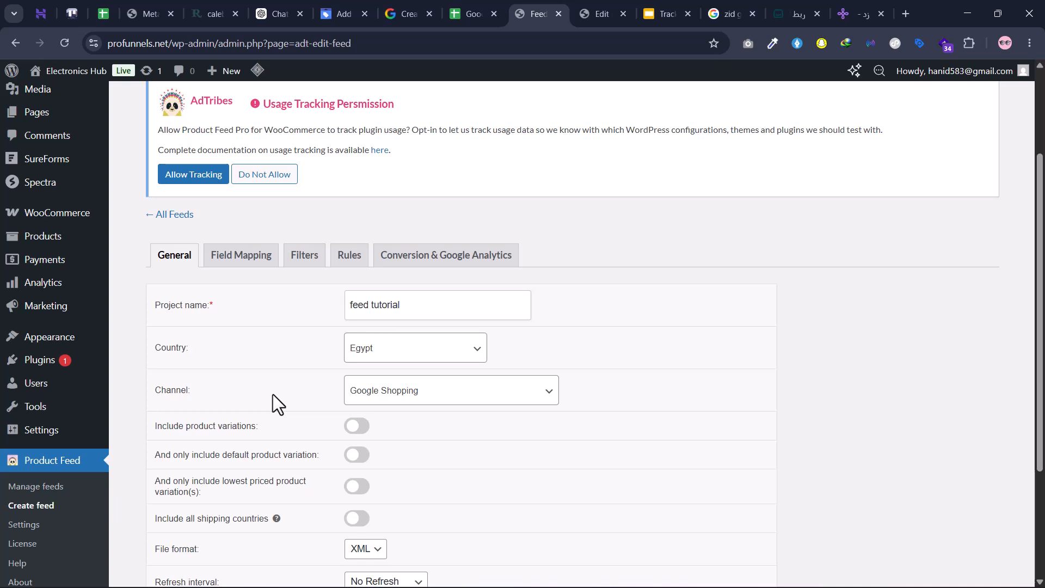
{"action": "scroll", "coordinate": [356, 381], "scroll_direction": "down", "scroll_amount": 2}
{"action": "left_click", "coordinate": [356, 290]}
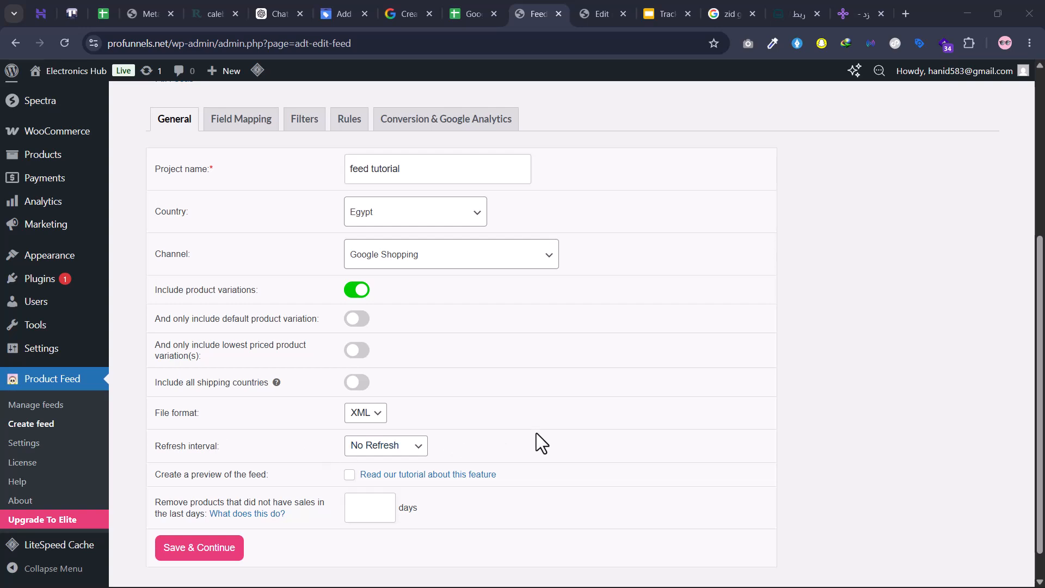
Set the feed's refresh interval to Daily and save the general feed settings.
{"action": "left_click", "coordinate": [417, 447]}
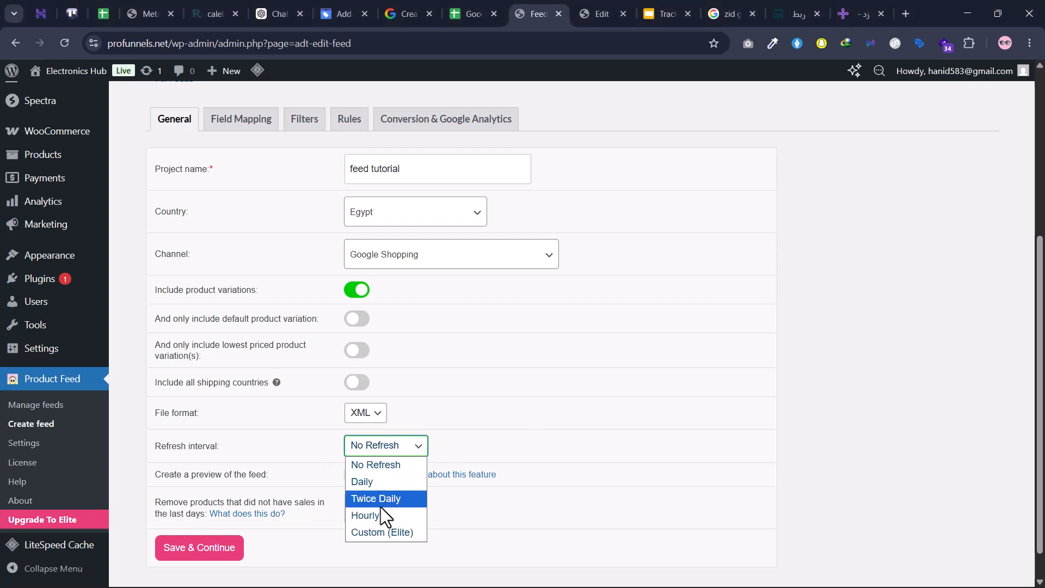
{"action": "left_click", "coordinate": [381, 483]}
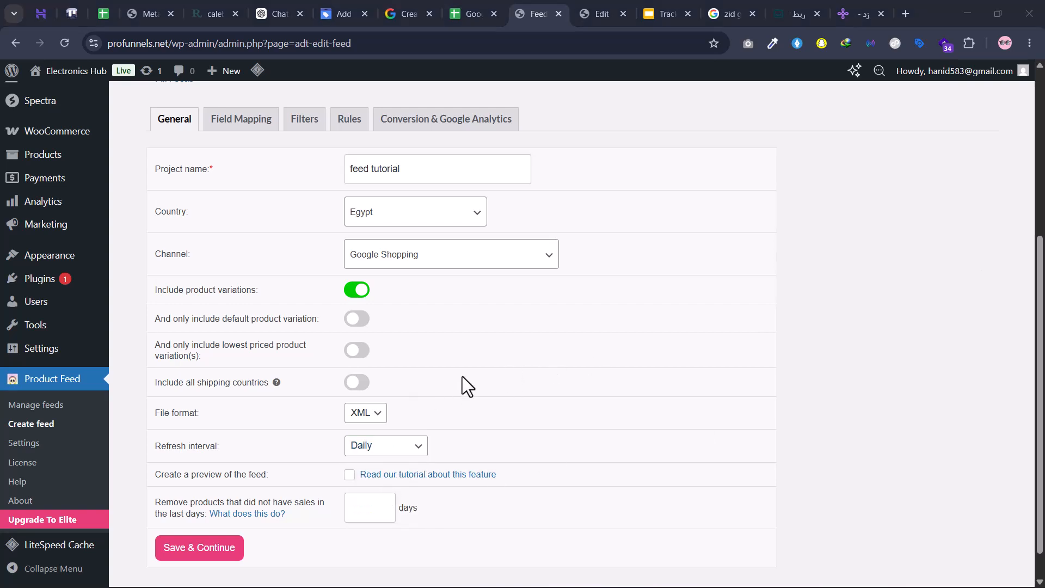
{"action": "scroll", "coordinate": [462, 386], "scroll_direction": "down", "scroll_amount": 1}
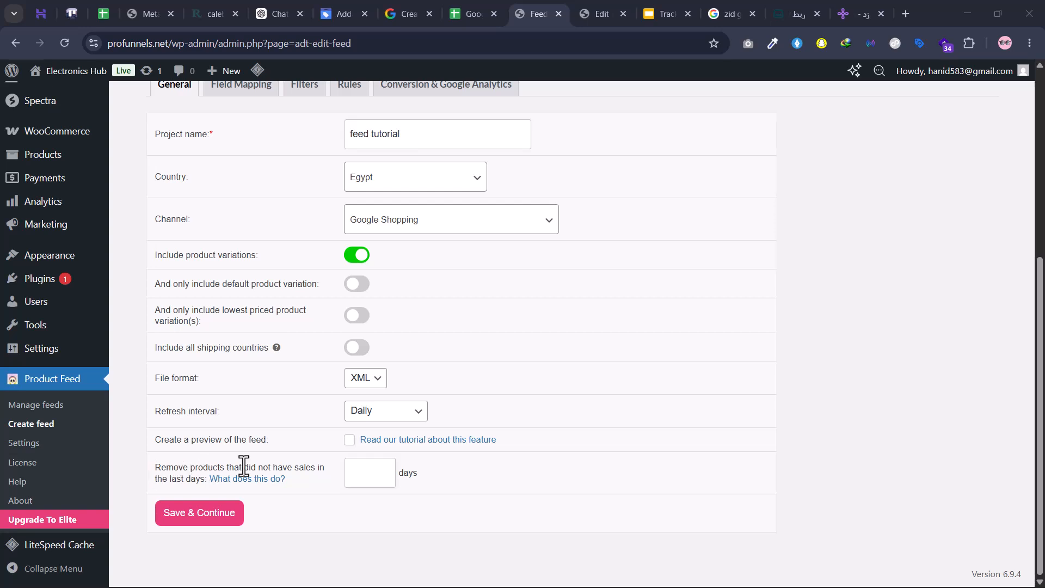
{"action": "left_click", "coordinate": [199, 513]}
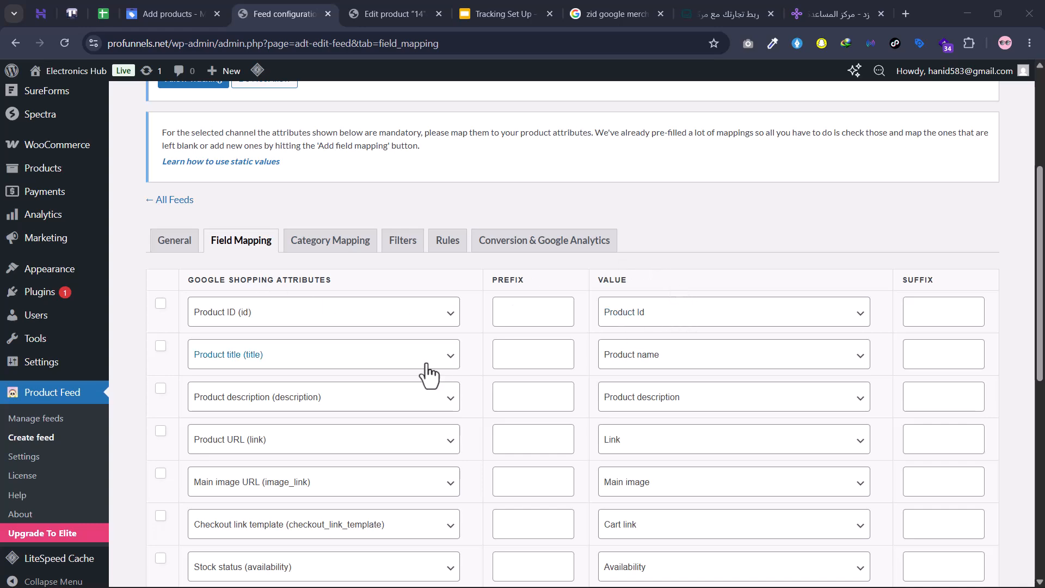
Accept the prefilled field mapping and blank category mapping, and generate the product feed with the default Google Analytics tracking settings.
{"action": "scroll", "coordinate": [654, 376], "scroll_direction": "down", "scroll_amount": 9}
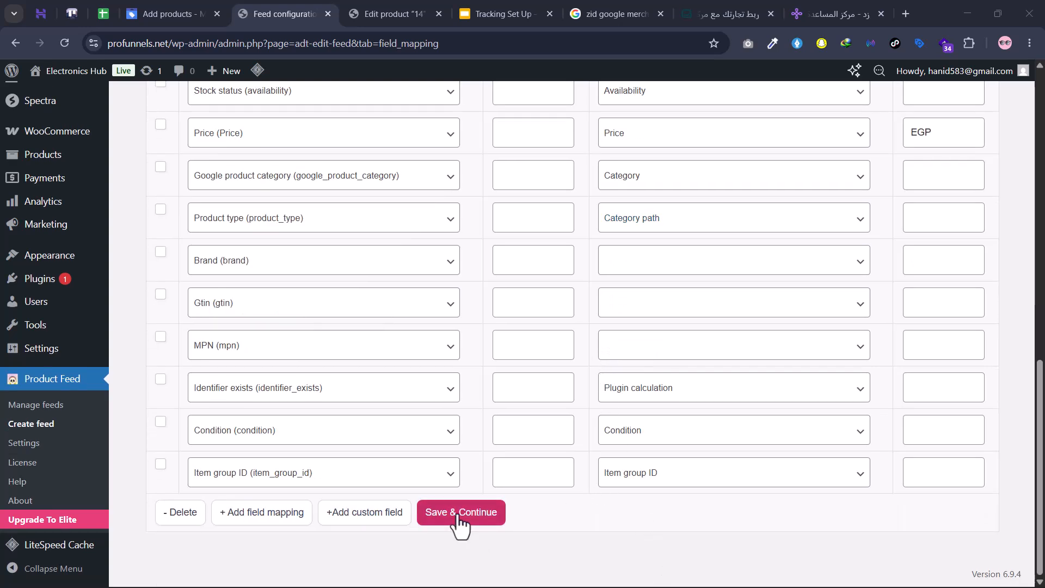
{"action": "left_click", "coordinate": [460, 519]}
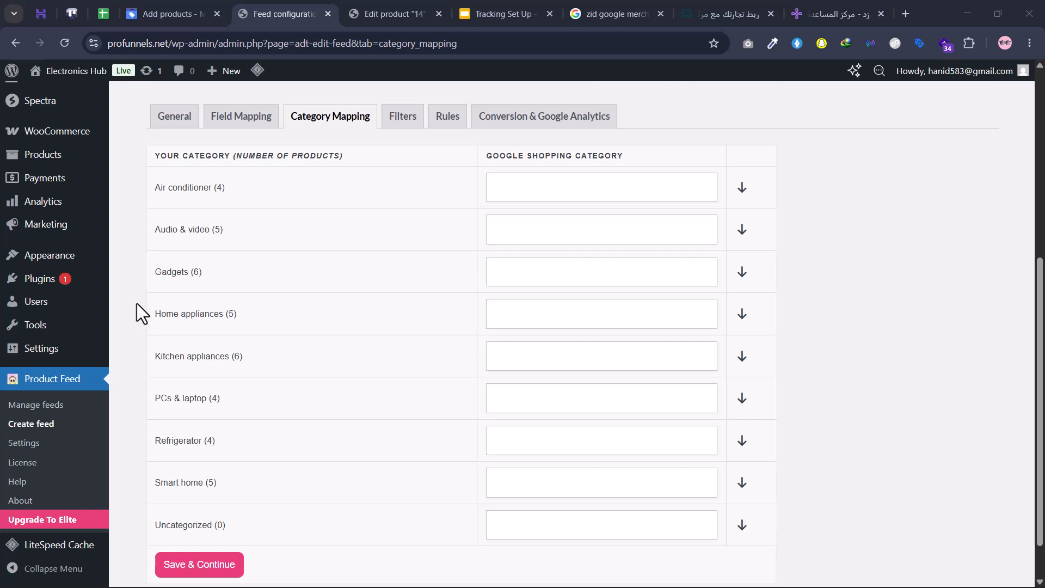
{"action": "scroll", "coordinate": [136, 327], "scroll_direction": "down", "scroll_amount": 1}
{"action": "left_click", "coordinate": [194, 514]}
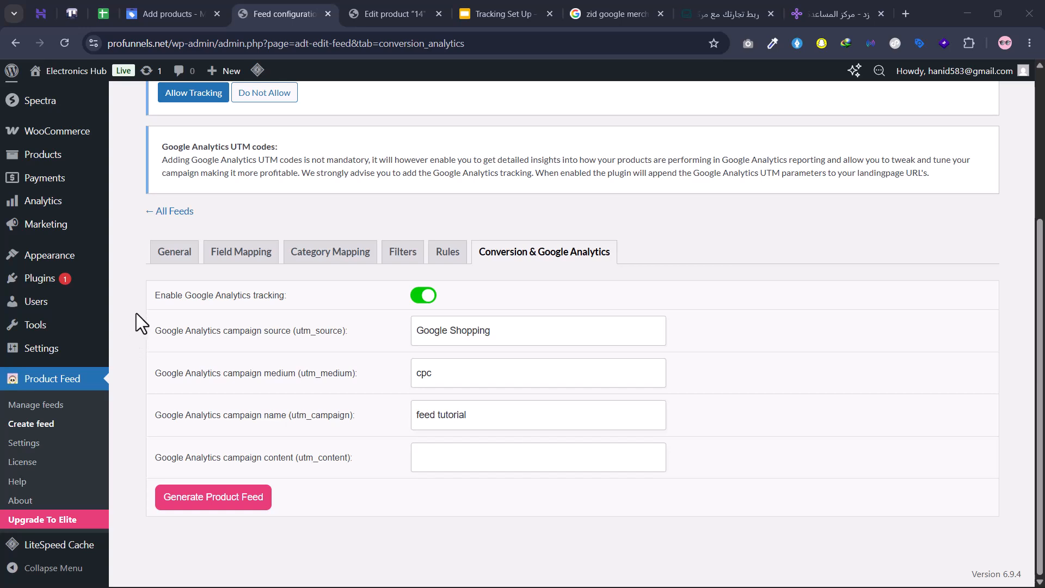
{"action": "left_click", "coordinate": [212, 497]}
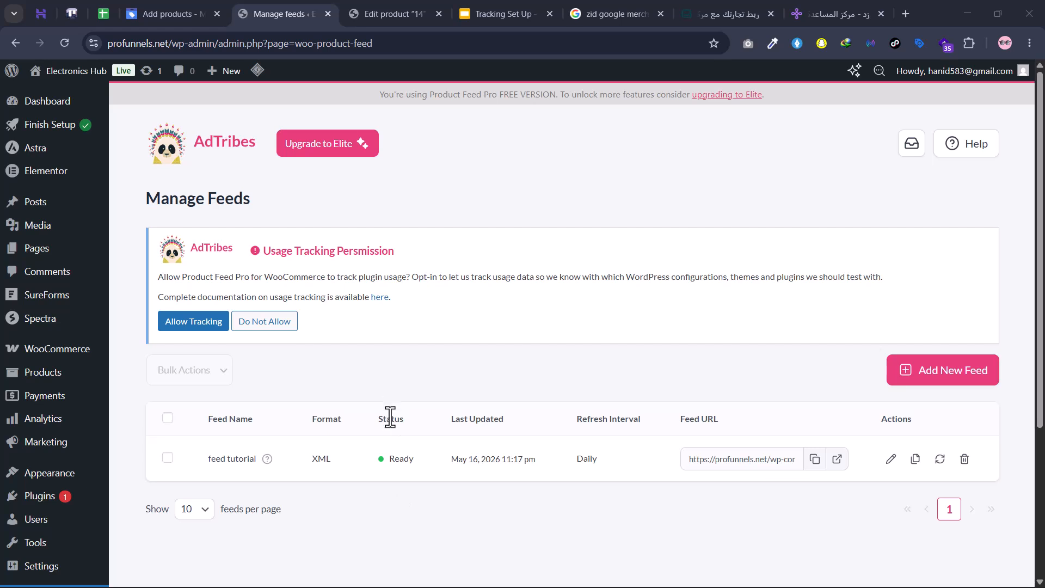
Check the generated XML file of the "feed tutorial" feed, then copy its feed URL and switch to Google Merchant Center.
{"action": "left_click", "coordinate": [837, 459]}
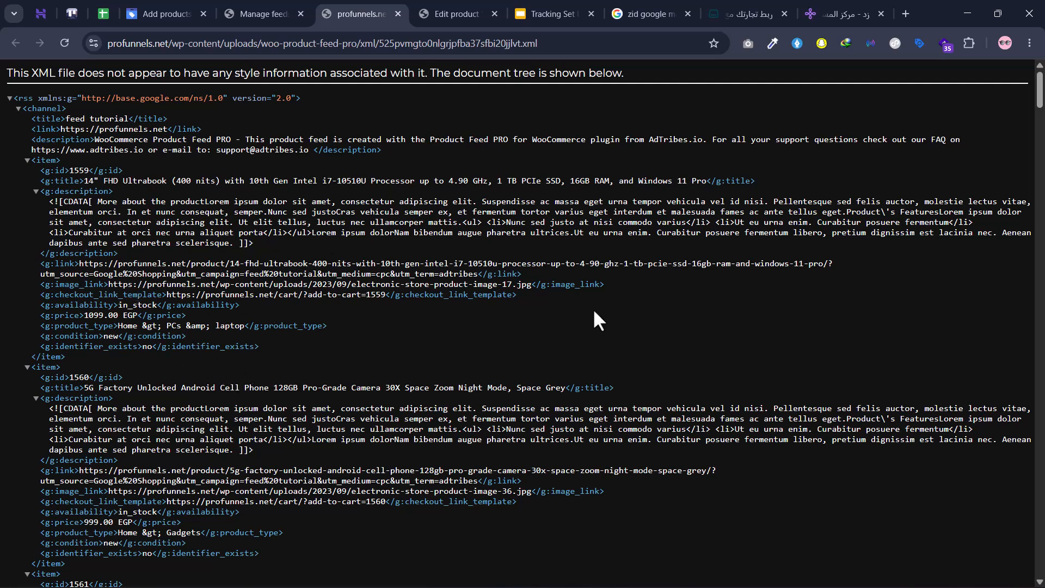
{"action": "key", "text": "ctrl+w"}
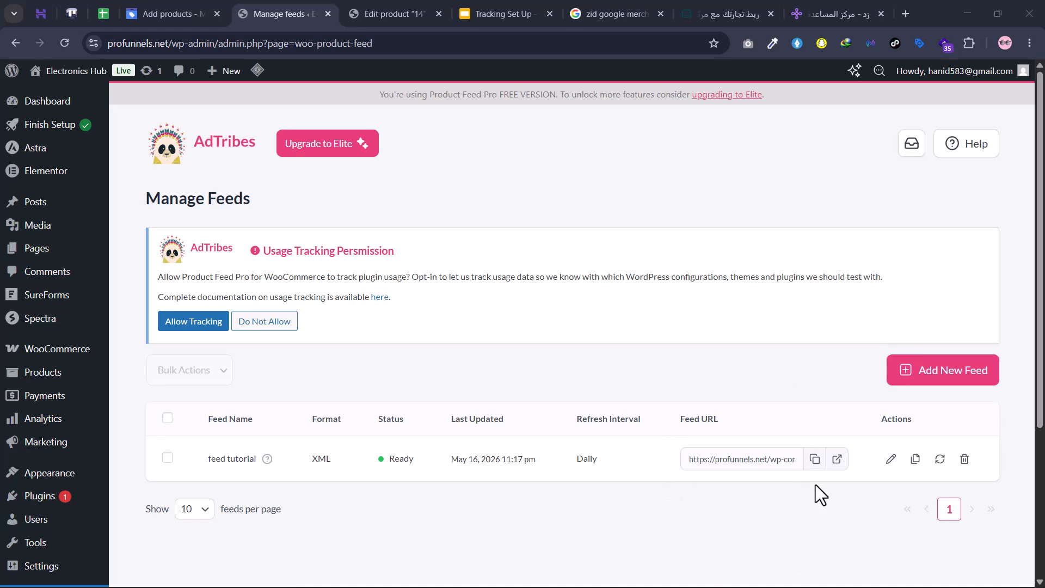
{"action": "left_click", "coordinate": [815, 460]}
{"action": "key", "text": "ctrl+shift+Tab"}
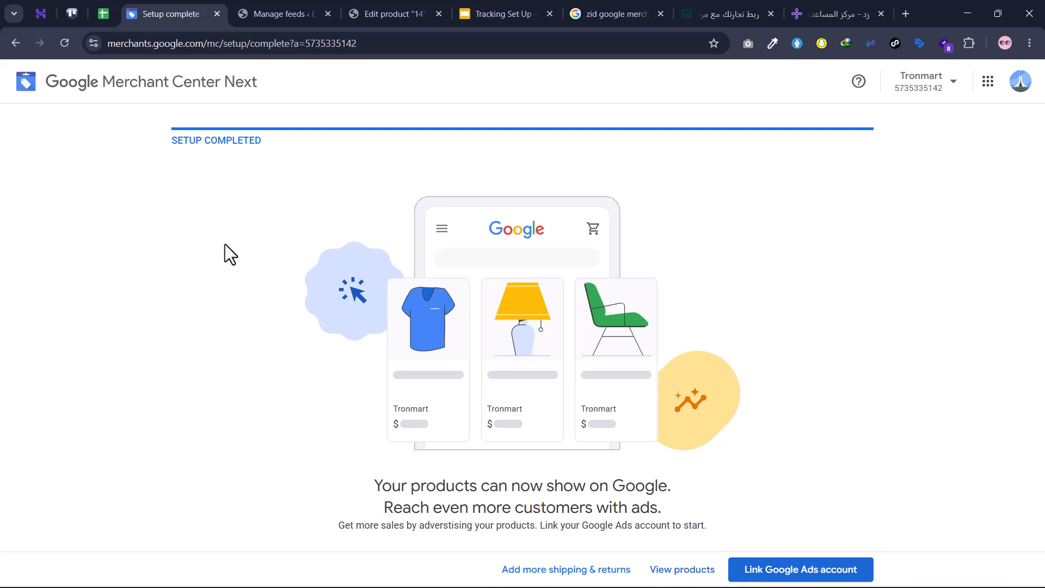
Open the product list from the setup completion page and review the status of the added products.
{"action": "triple_click", "coordinate": [207, 141]}
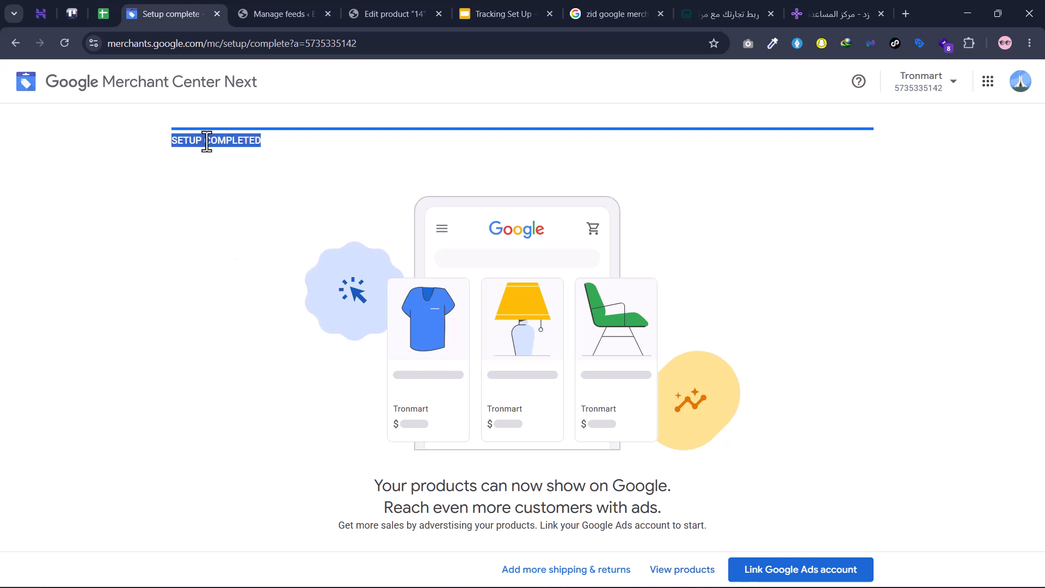
{"action": "left_click", "coordinate": [207, 211]}
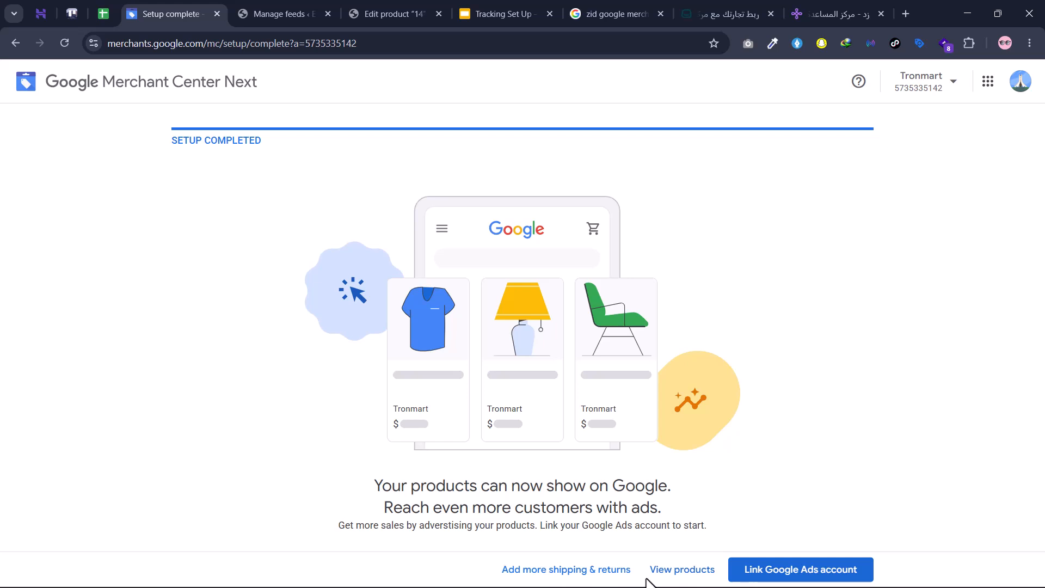
{"action": "left_click", "coordinate": [681, 569]}
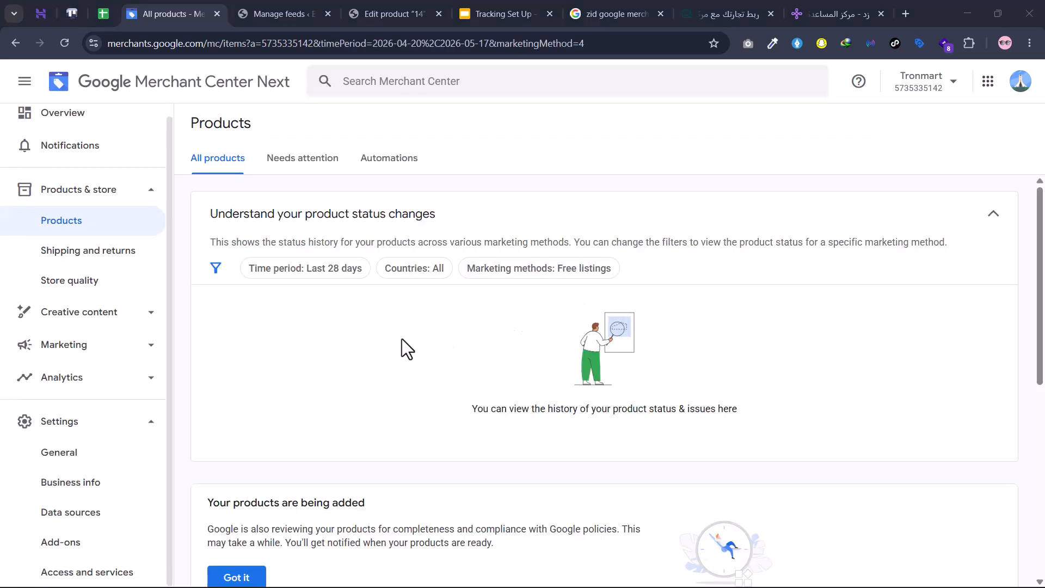
{"action": "scroll", "coordinate": [355, 326], "scroll_direction": "down", "scroll_amount": 2}
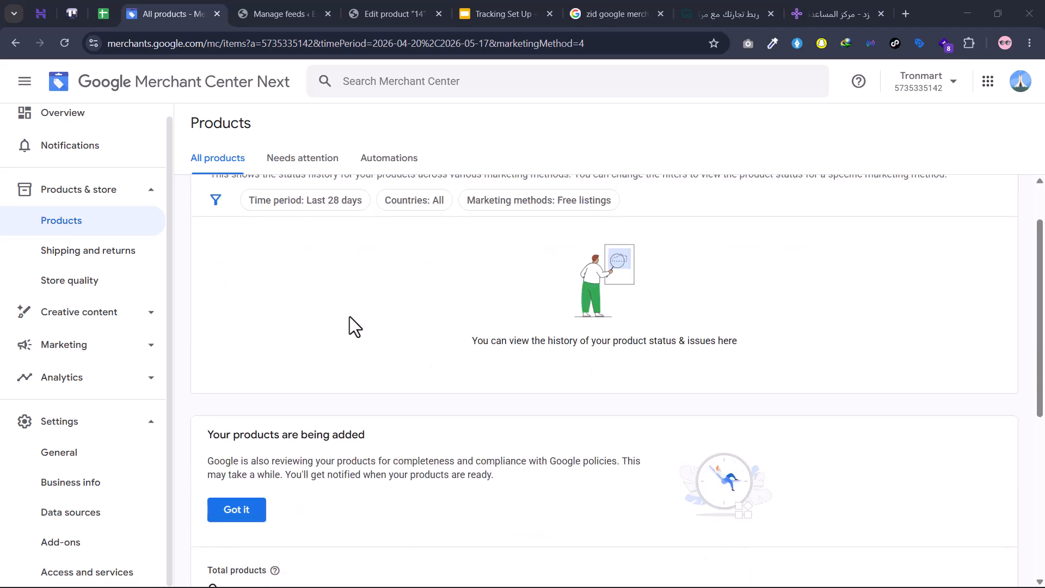
{"action": "scroll", "coordinate": [350, 317], "scroll_direction": "up", "scroll_amount": 2}
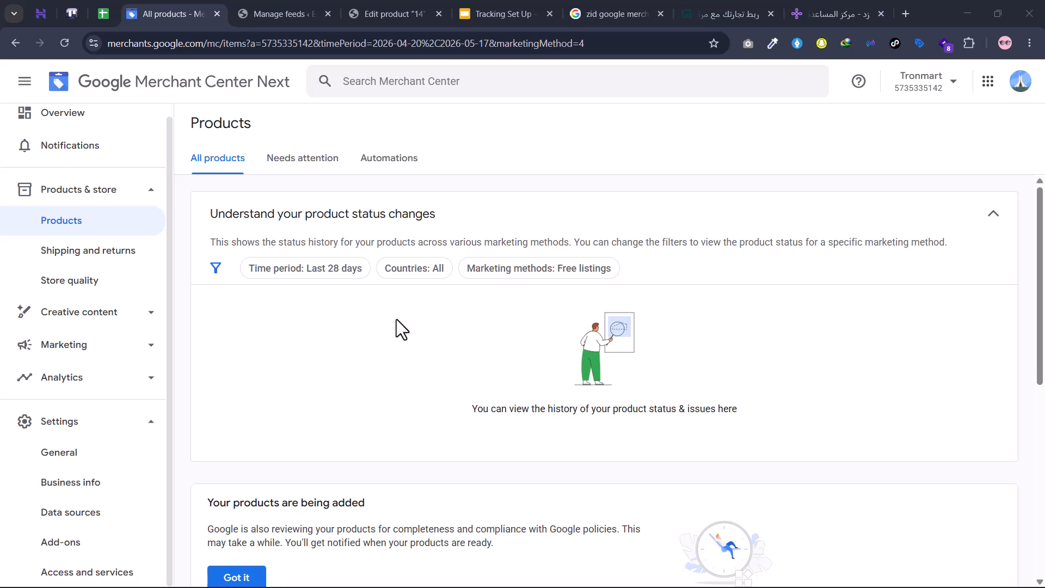
{"action": "scroll", "coordinate": [396, 319], "scroll_direction": "down", "scroll_amount": 3}
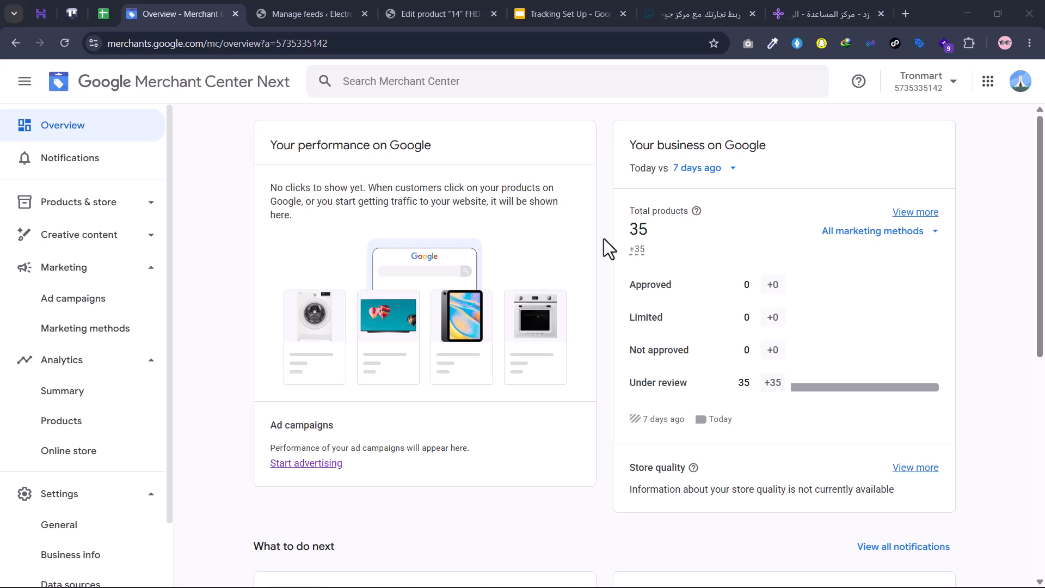
Switch to the Salla help article on linking a store with Google Merchant Center and read its requirements and app installation steps.
{"action": "left_click", "coordinate": [680, 11]}
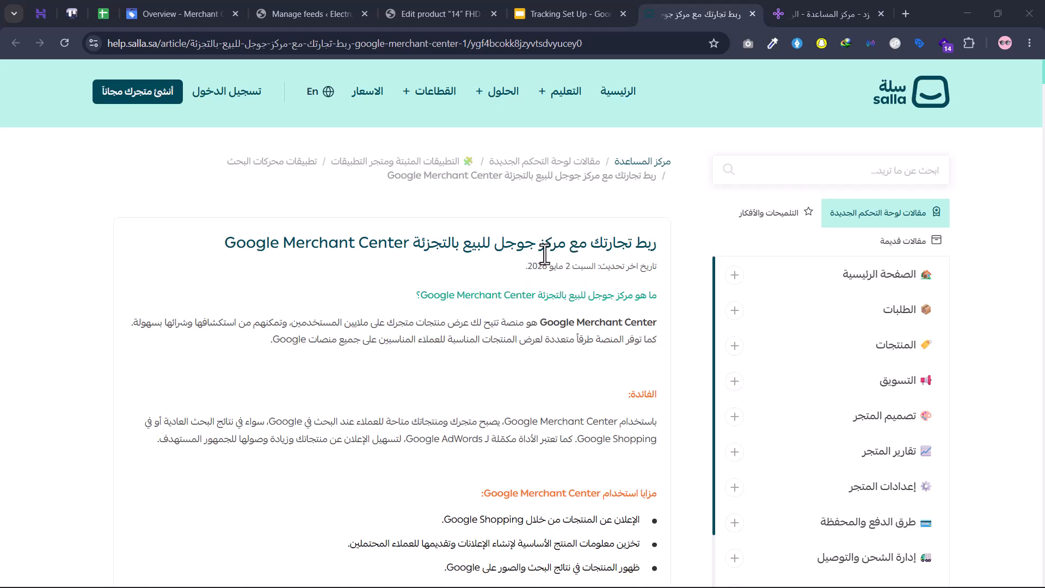
{"action": "scroll", "coordinate": [312, 280], "scroll_direction": "down", "scroll_amount": 15}
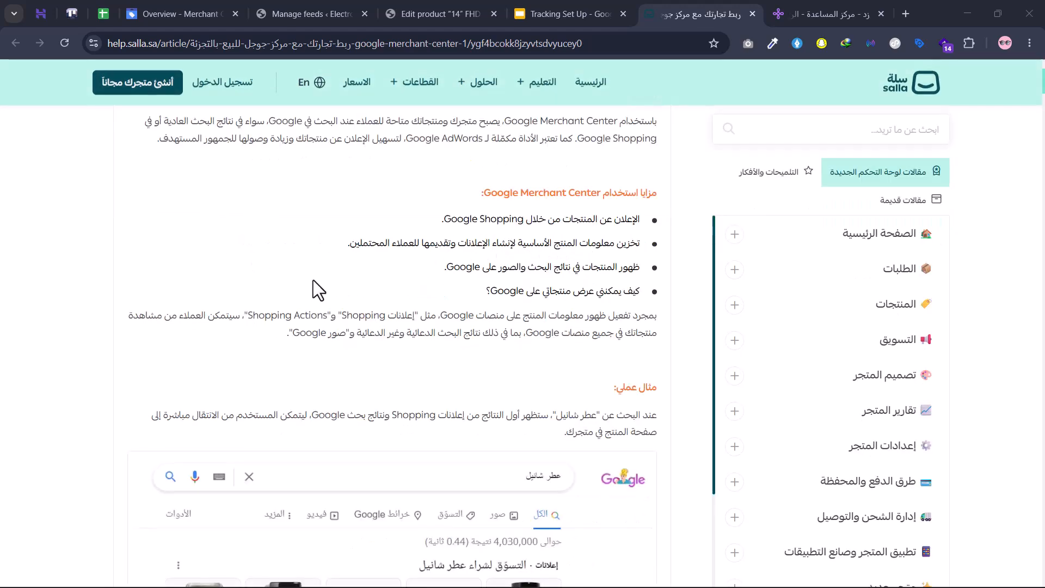
{"action": "scroll", "coordinate": [334, 311], "scroll_direction": "down", "scroll_amount": 7}
{"action": "scroll", "coordinate": [338, 320], "scroll_direction": "up", "scroll_amount": 11}
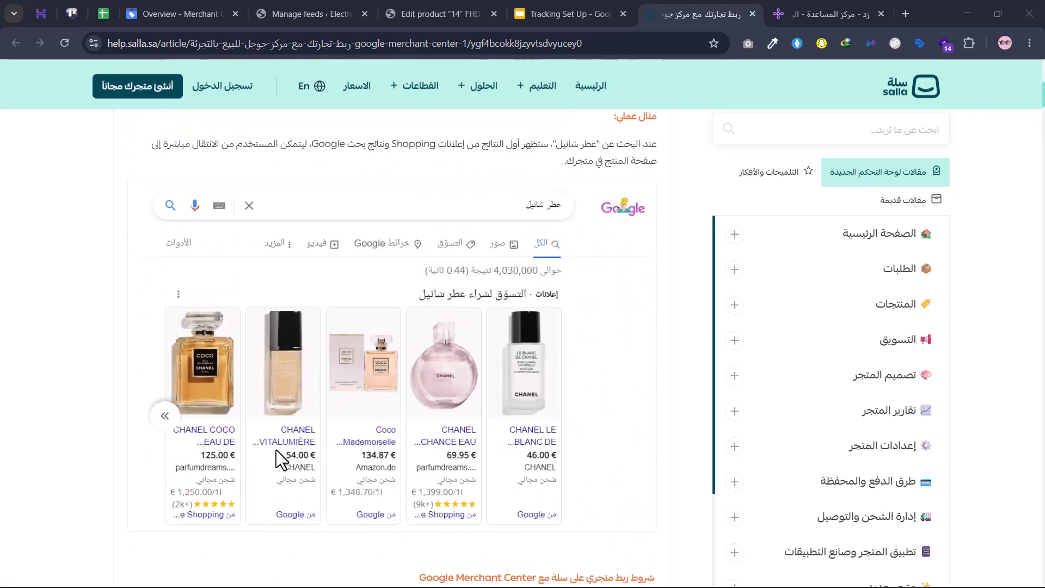
{"action": "scroll", "coordinate": [327, 315], "scroll_direction": "down", "scroll_amount": 8}
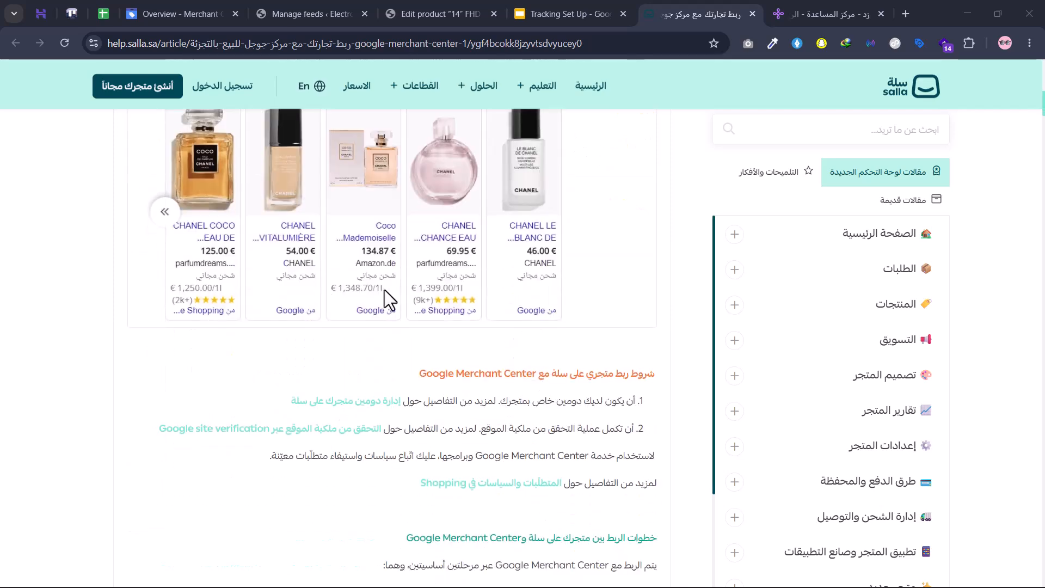
{"action": "scroll", "coordinate": [339, 312], "scroll_direction": "down", "scroll_amount": 8}
{"action": "scroll", "coordinate": [338, 311], "scroll_direction": "up", "scroll_amount": 5}
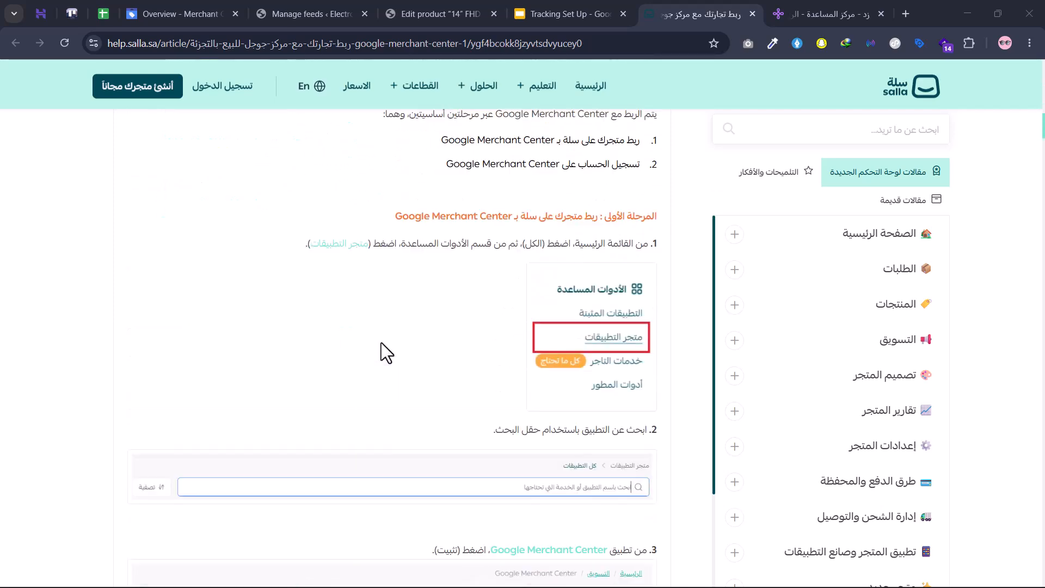
{"action": "scroll", "coordinate": [426, 304], "scroll_direction": "down", "scroll_amount": 3}
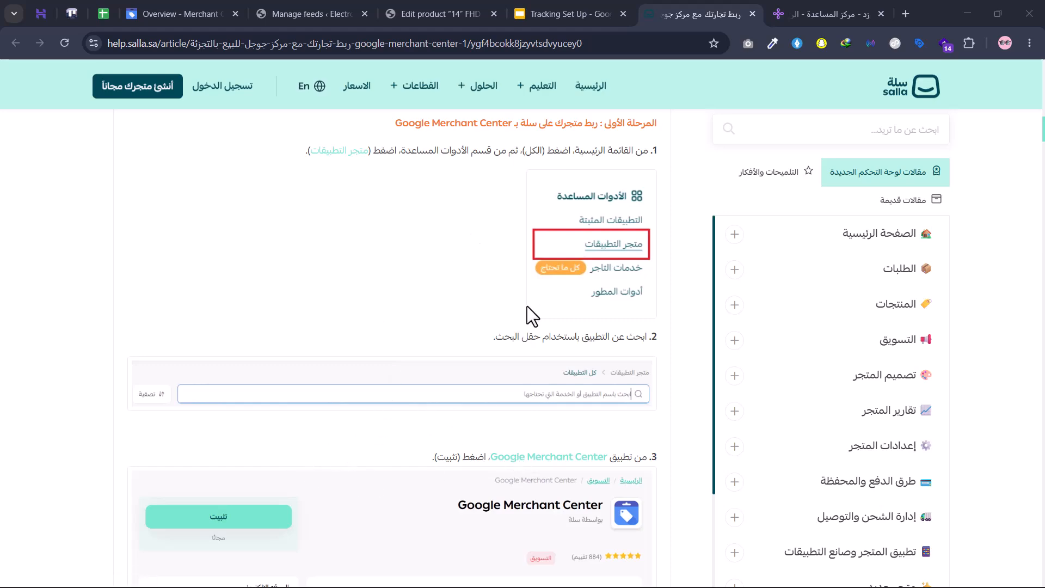
Switch to the Zid help article on linking with Google Merchant Center and read how to reach the app in the app market.
{"action": "left_click", "coordinate": [835, 11]}
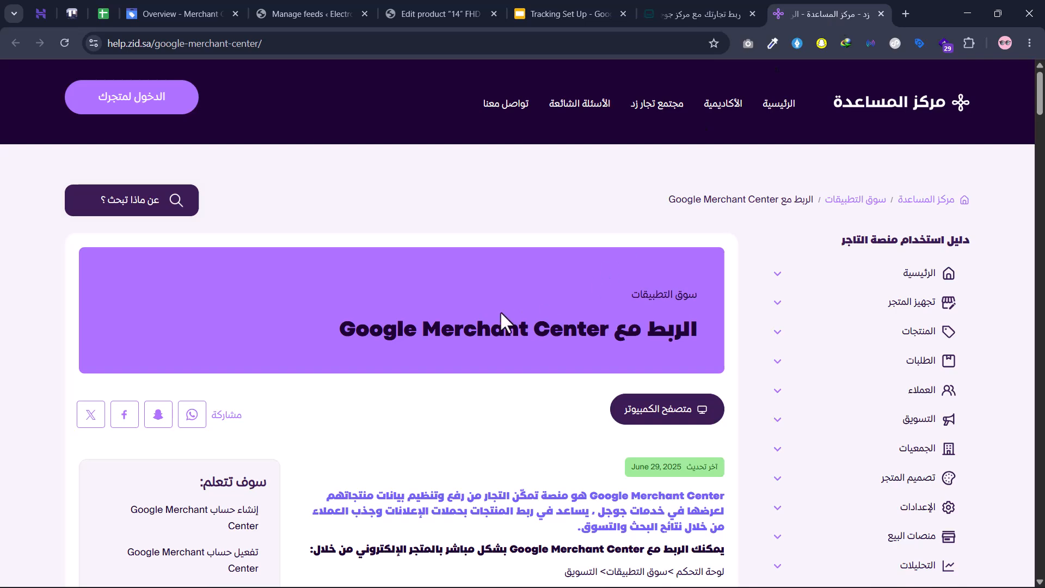
{"action": "scroll", "coordinate": [501, 312], "scroll_direction": "down", "scroll_amount": 4}
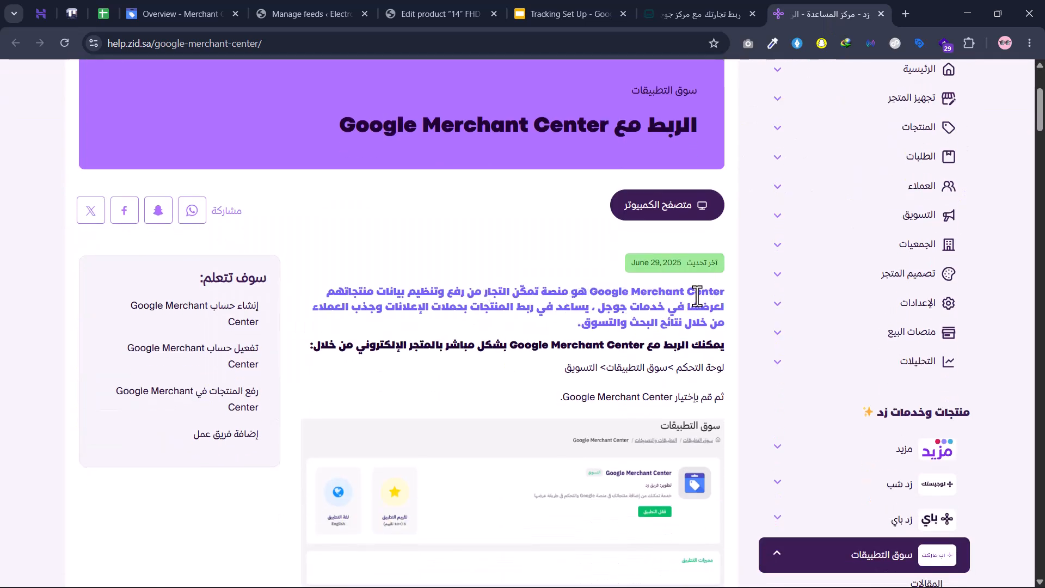
{"action": "scroll", "coordinate": [697, 296], "scroll_direction": "down", "scroll_amount": 1}
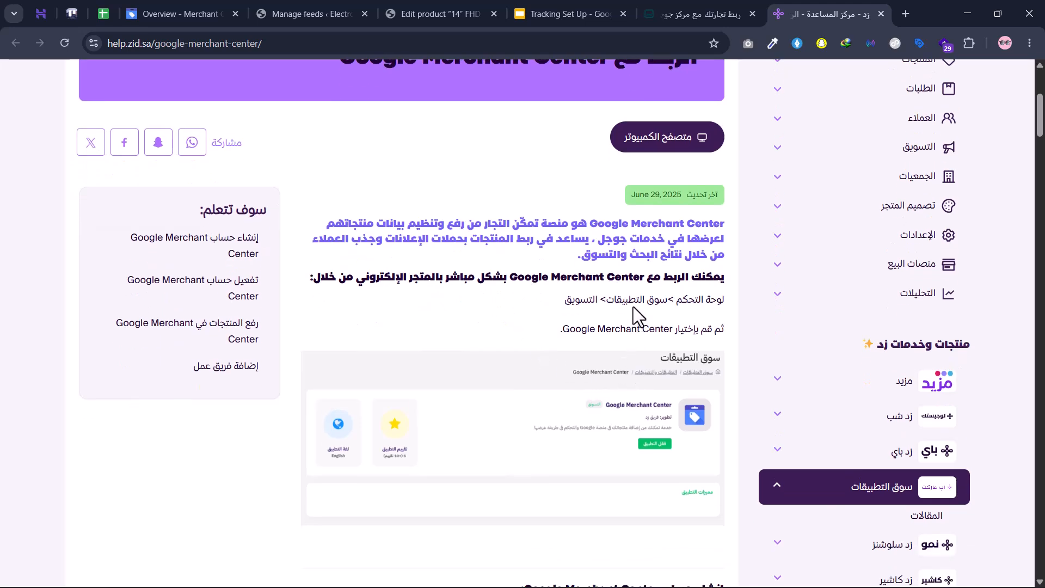